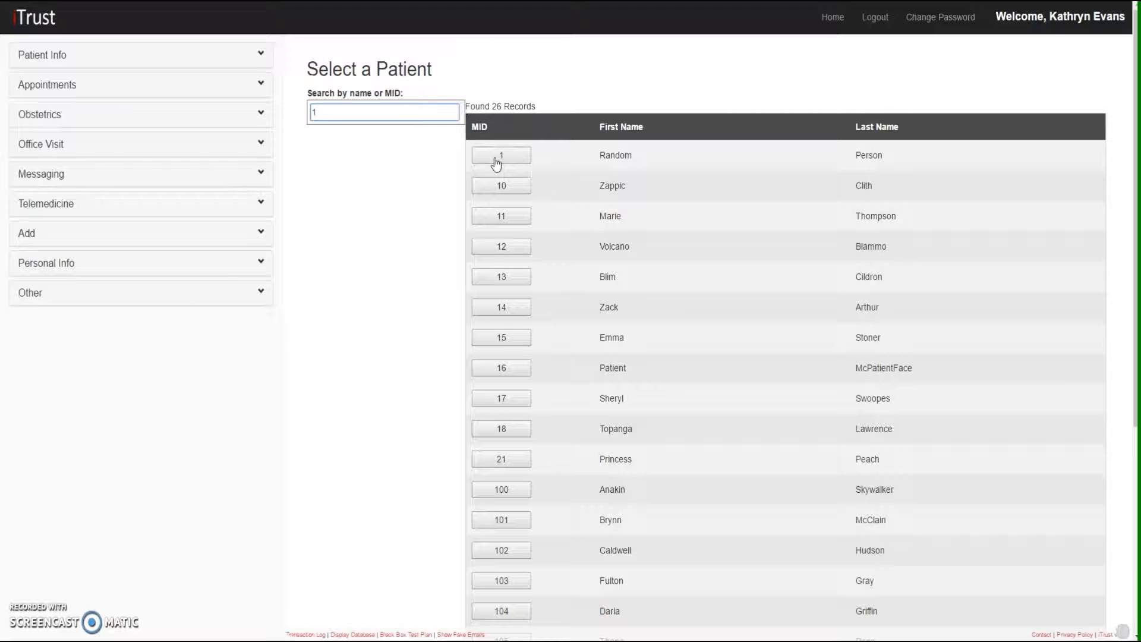
Start a prior pregnancy record for the first listed patient, with last menstrual period 04/01/2017 and Rh shot status 28-Week Performed
{"action": "left_click", "coordinate": [496, 156]}
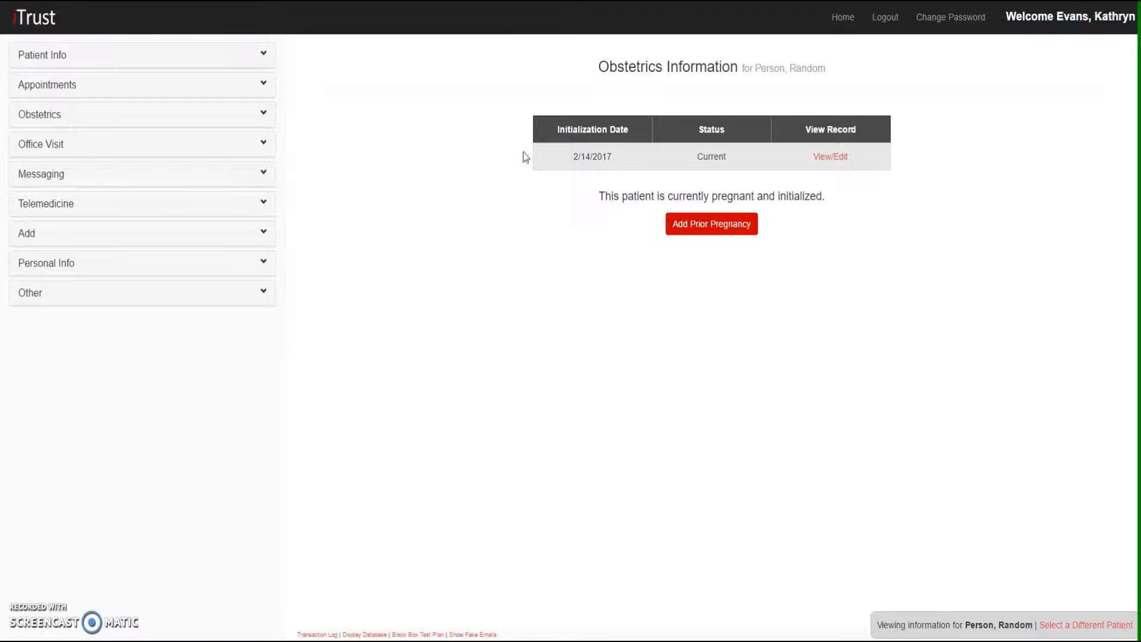
{"action": "left_click", "coordinate": [689, 235]}
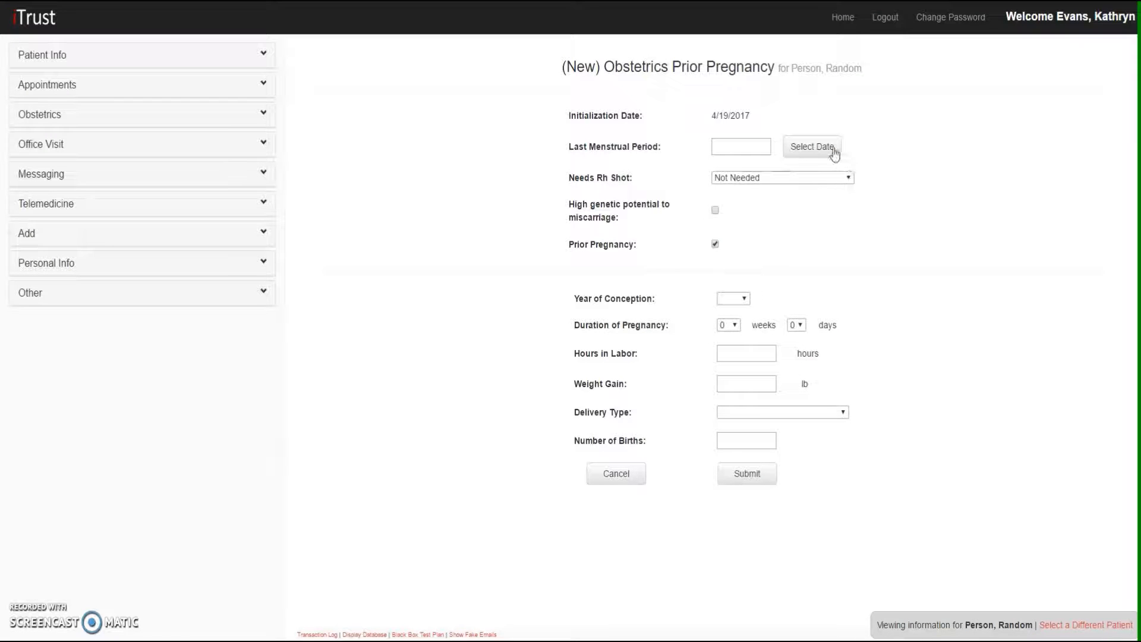
{"action": "left_click", "coordinate": [835, 153]}
{"action": "left_click", "coordinate": [851, 217]}
{"action": "left_click", "coordinate": [791, 178]}
{"action": "left_click", "coordinate": [741, 214]}
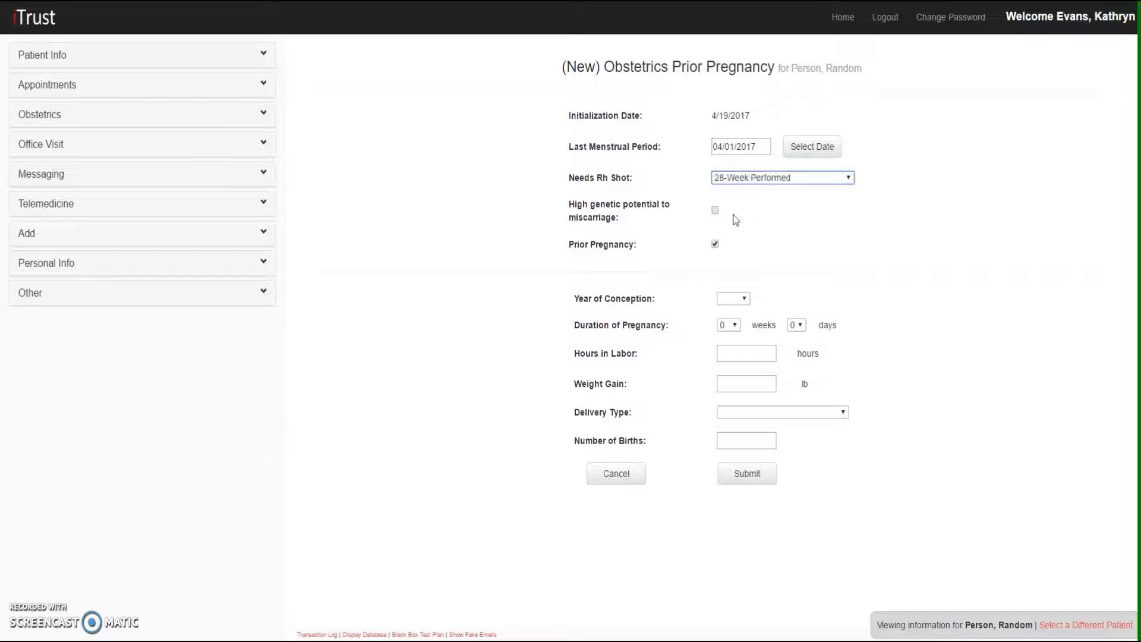
Mark high genetic potential to miscarriage, and set the year of conception to 2017 and the pregnancy duration to 40 weeks 2 days
{"action": "left_click", "coordinate": [716, 211]}
{"action": "left_click", "coordinate": [733, 298]}
{"action": "scroll", "coordinate": [739, 529], "scroll_direction": "down", "scroll_amount": 10}
{"action": "left_click", "coordinate": [732, 534]}
{"action": "left_click", "coordinate": [729, 325]}
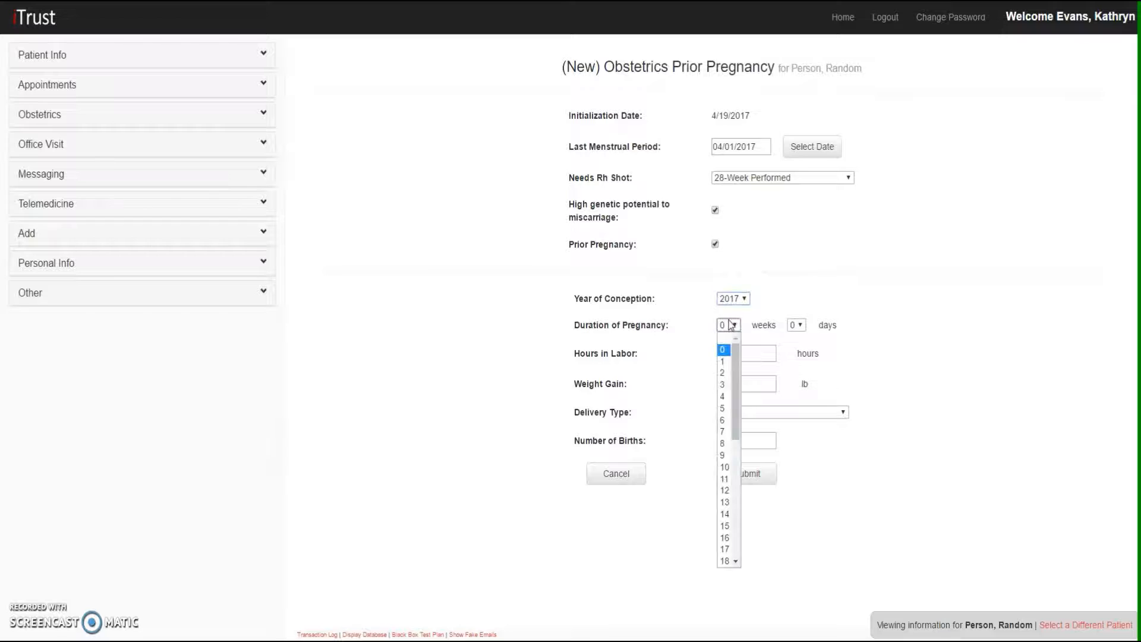
{"action": "scroll", "coordinate": [723, 515], "scroll_direction": "down", "scroll_amount": 7}
{"action": "left_click", "coordinate": [724, 538]}
{"action": "left_click", "coordinate": [796, 325]}
{"action": "left_click", "coordinate": [795, 373]}
Set the hours in labor to 9.5 and the weight gain to 10.5 lb for the prior pregnancy
{"action": "left_click", "coordinate": [751, 356]}
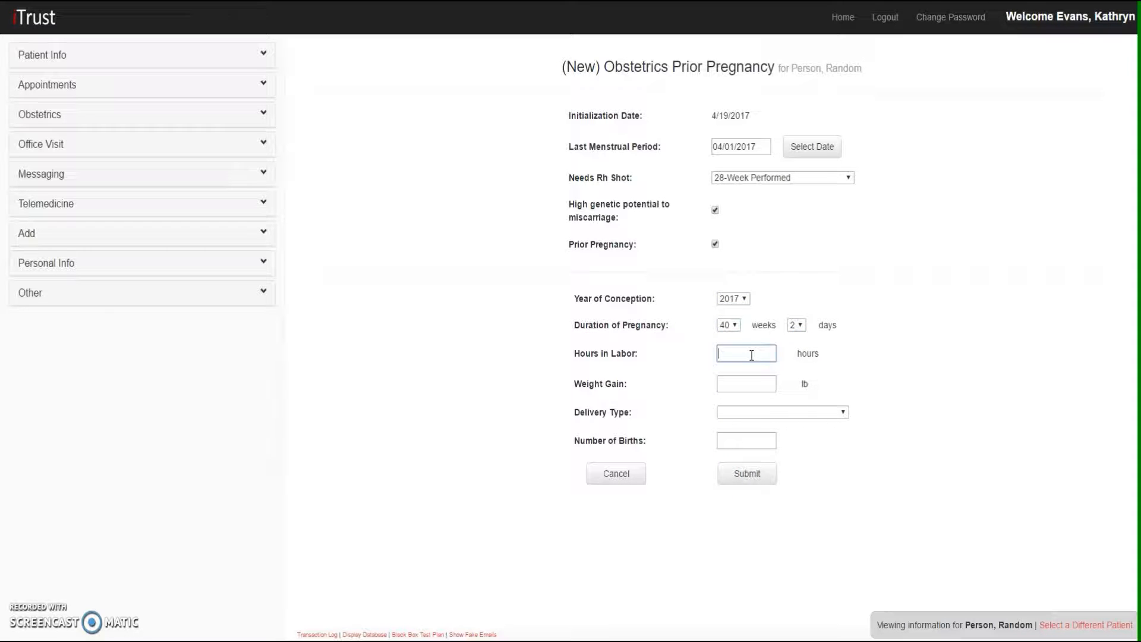
{"action": "type", "text": "9.5"}
{"action": "left_click", "coordinate": [737, 387]}
{"action": "type", "text": "10.5"}
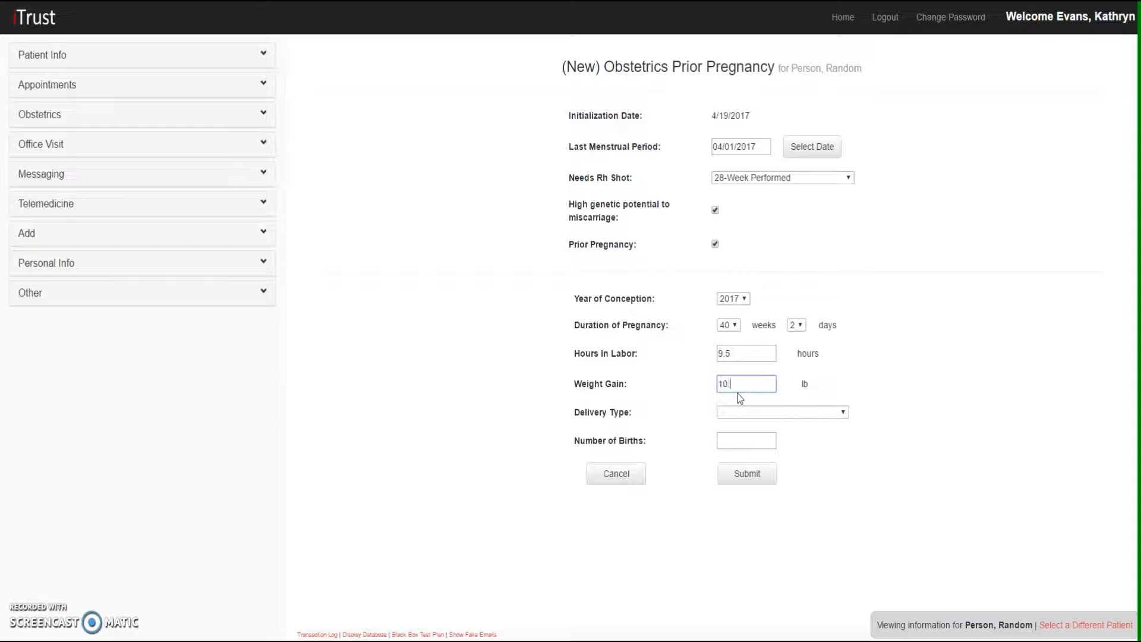
Set the delivery type to Vaginal Delivery and the number of births to 1, and submit the prior pregnancy record
{"action": "left_click", "coordinate": [762, 414]}
{"action": "left_click", "coordinate": [761, 436]}
{"action": "left_click", "coordinate": [753, 440]}
{"action": "type", "text": "1"}
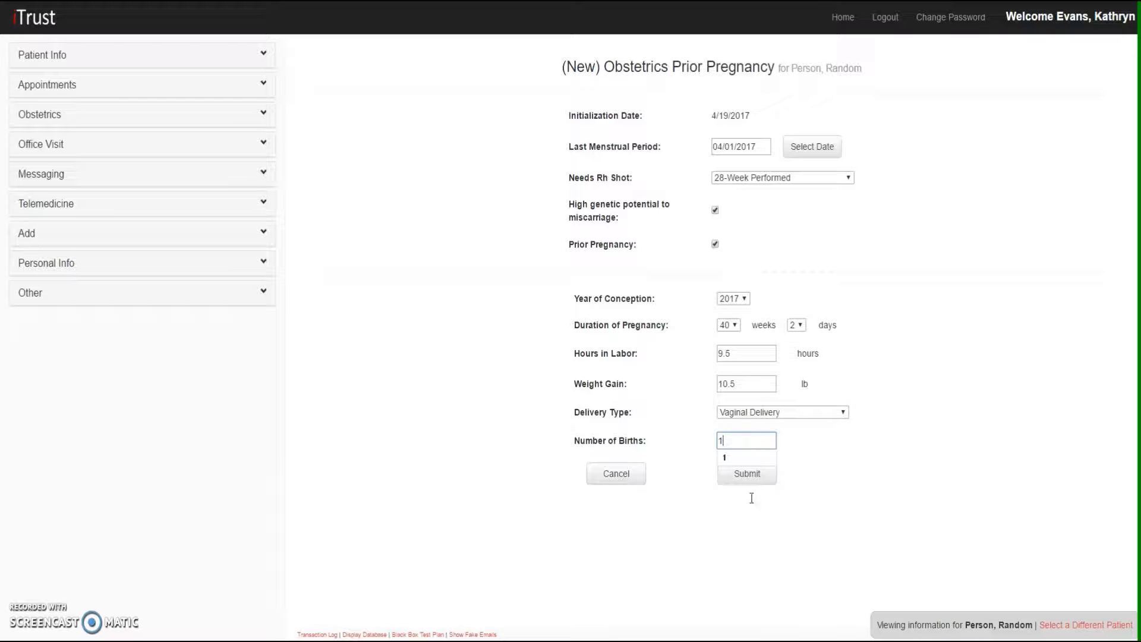
{"action": "left_click", "coordinate": [751, 480]}
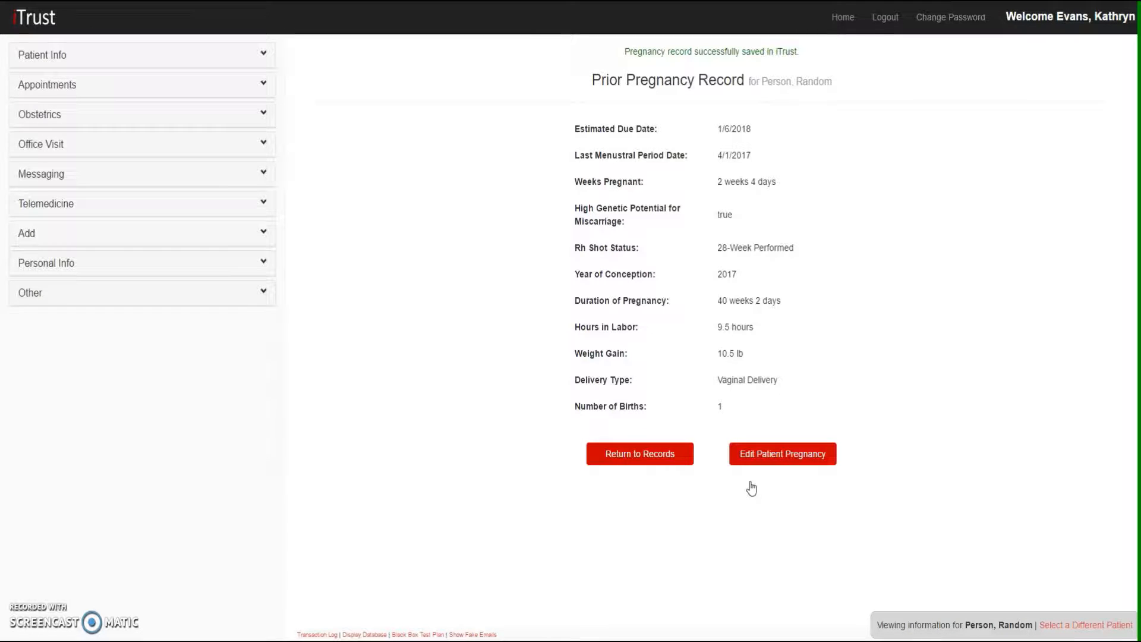
Open the patient's current pregnancy record for editing and set its last menstrual period to 01/11/2017
{"action": "left_click", "coordinate": [681, 462]}
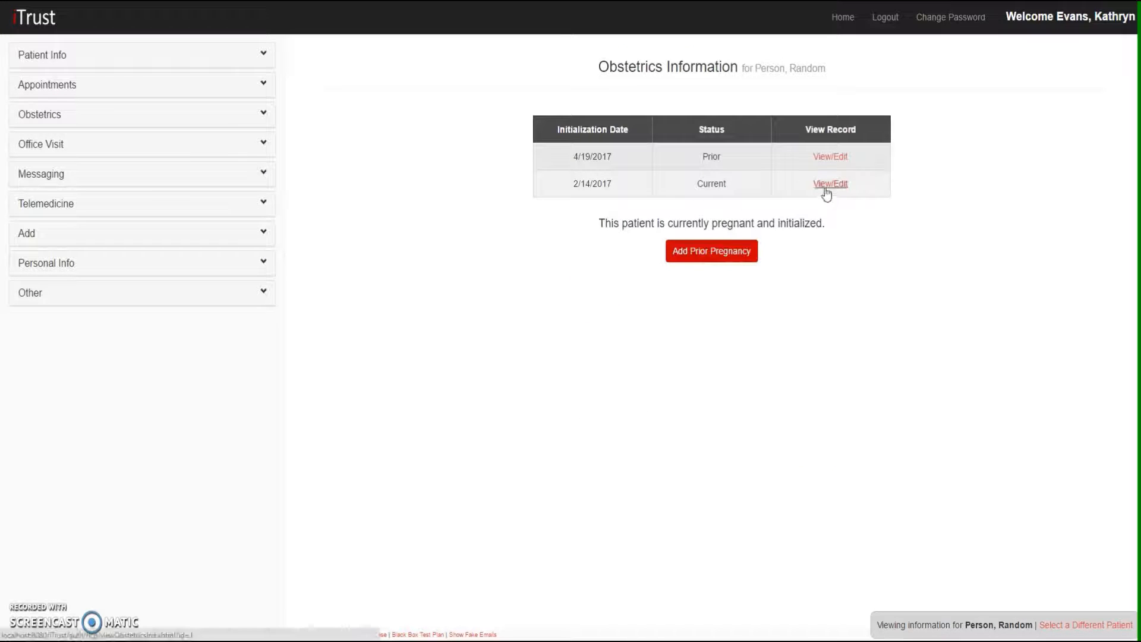
{"action": "left_click", "coordinate": [825, 187]}
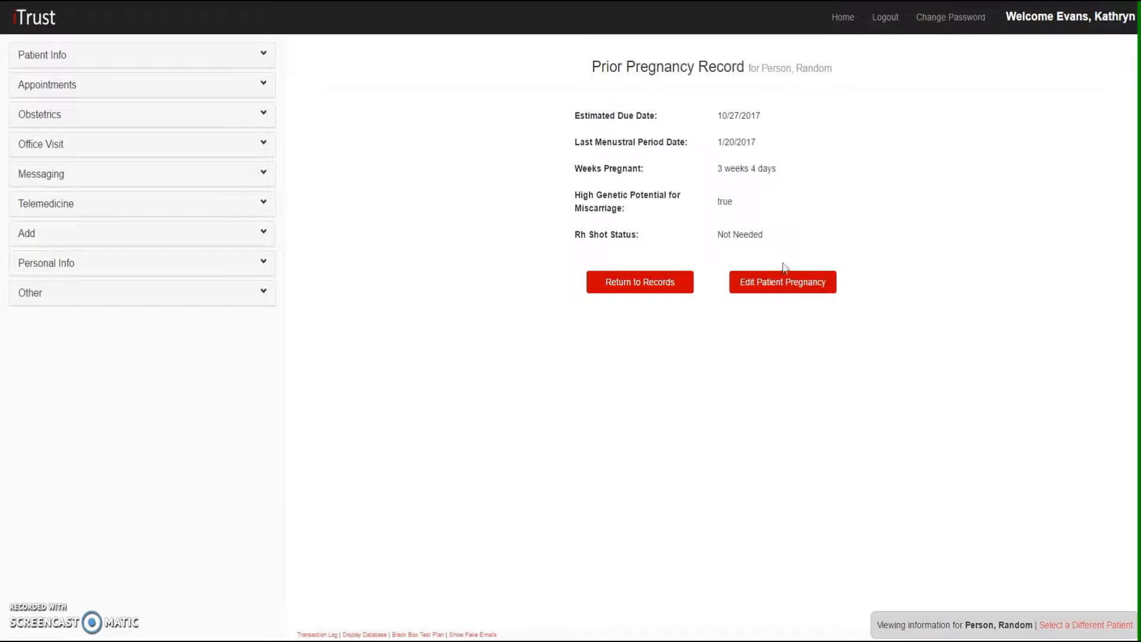
{"action": "left_click", "coordinate": [779, 283]}
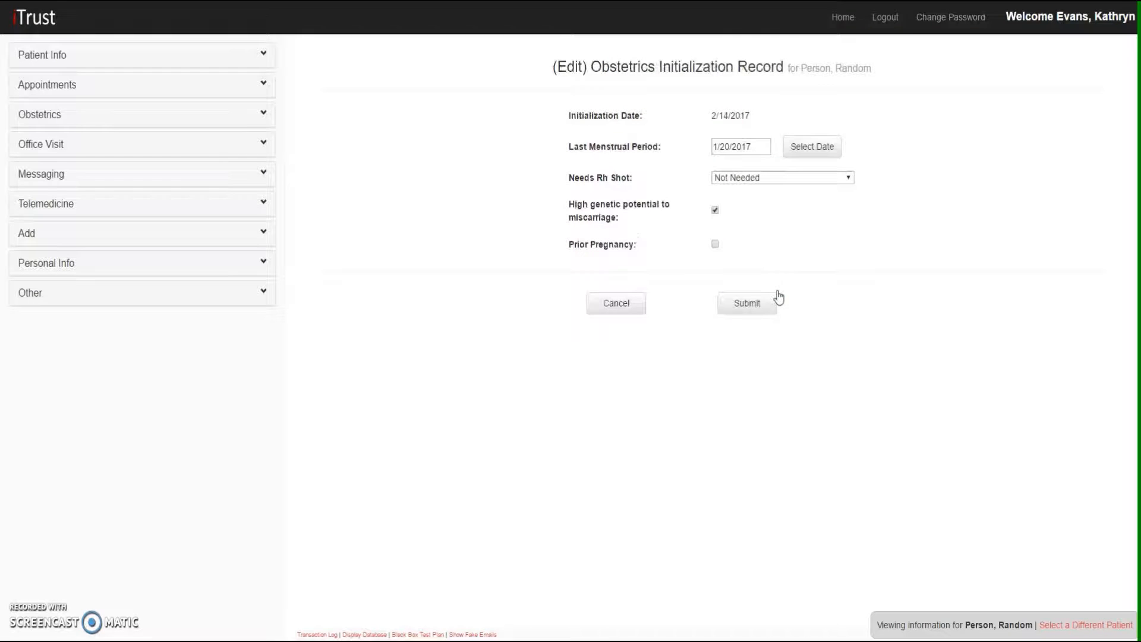
{"action": "left_click", "coordinate": [826, 159]}
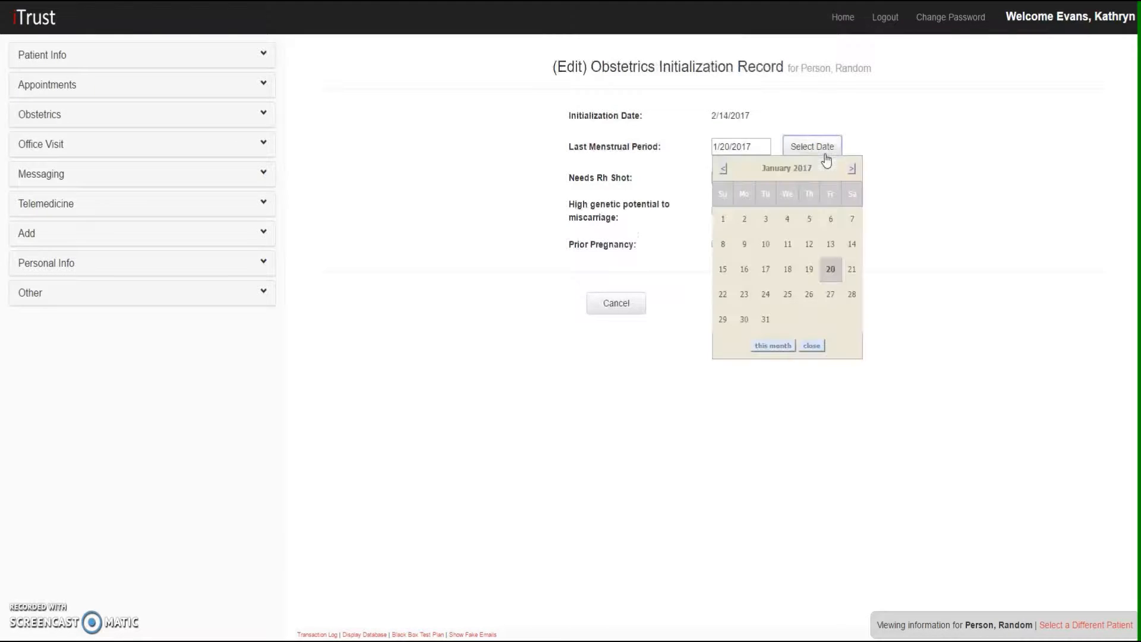
{"action": "left_click", "coordinate": [787, 244]}
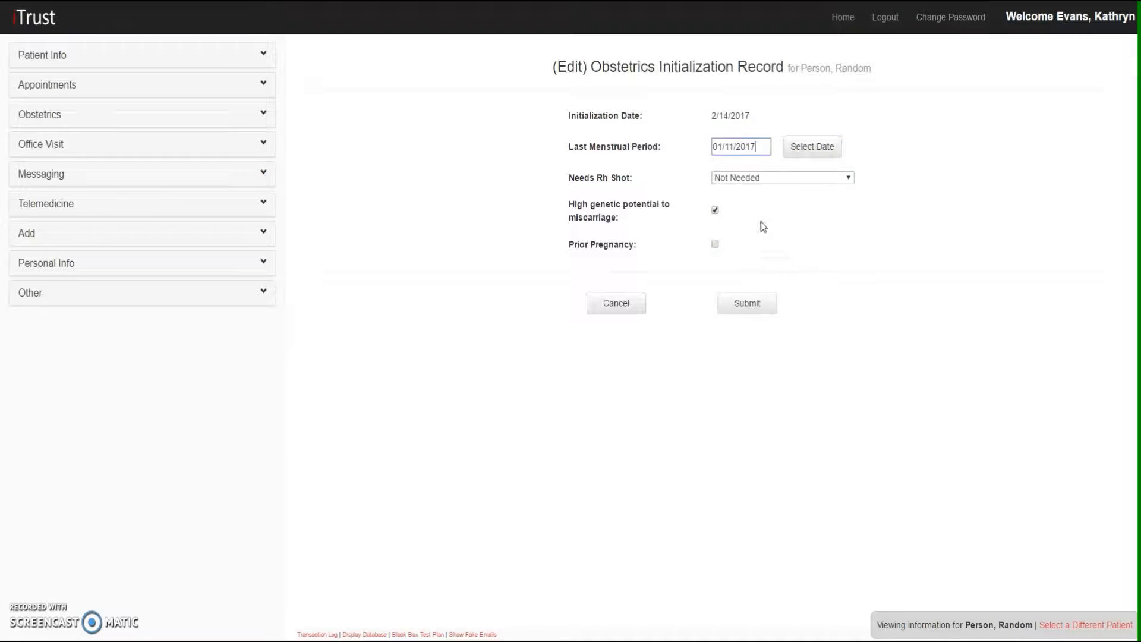
Set the Rh shot status to 28-Week Performed, submit the edited pregnancy record and return to the records list
{"action": "left_click", "coordinate": [747, 178]}
{"action": "left_click", "coordinate": [750, 216]}
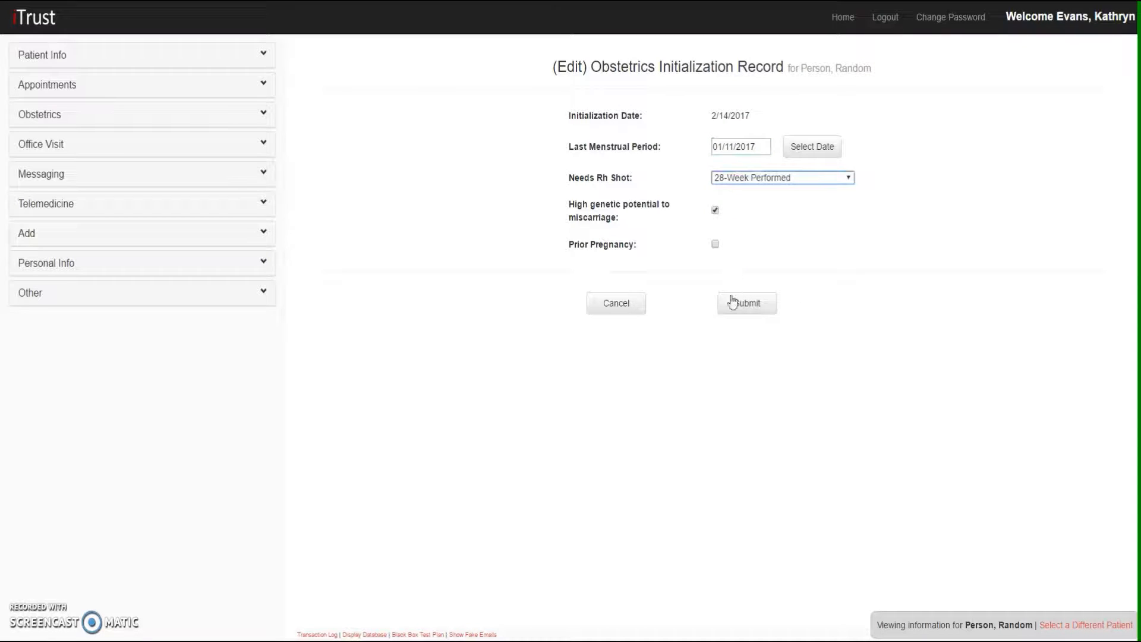
{"action": "left_click", "coordinate": [715, 243]}
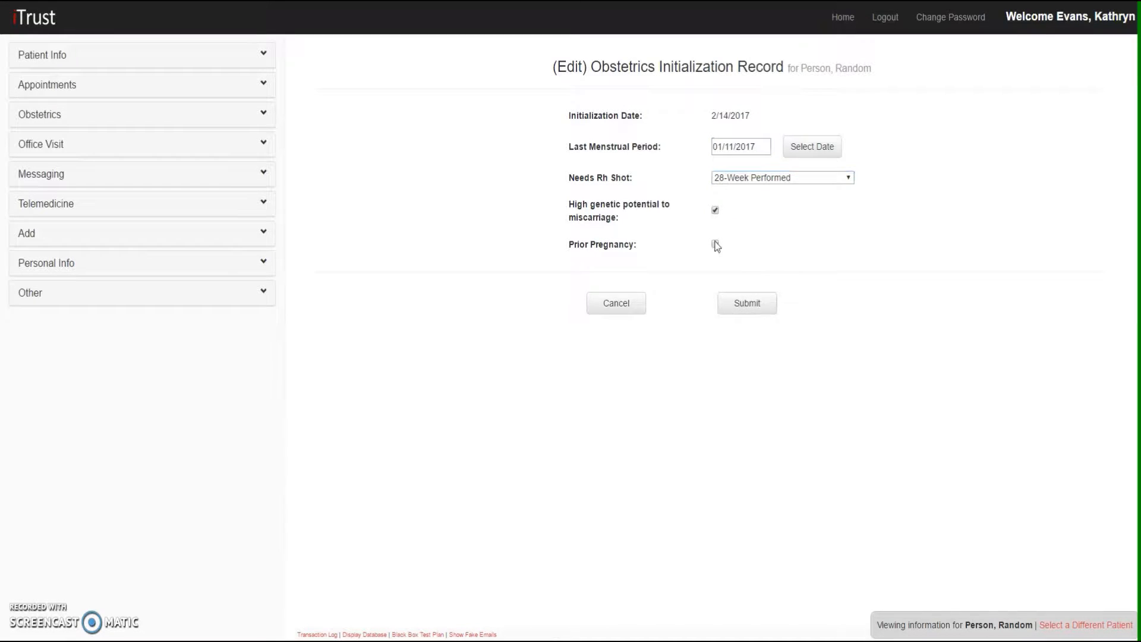
{"action": "left_click", "coordinate": [714, 243]}
{"action": "left_click", "coordinate": [738, 303]}
{"action": "left_click", "coordinate": [674, 297]}
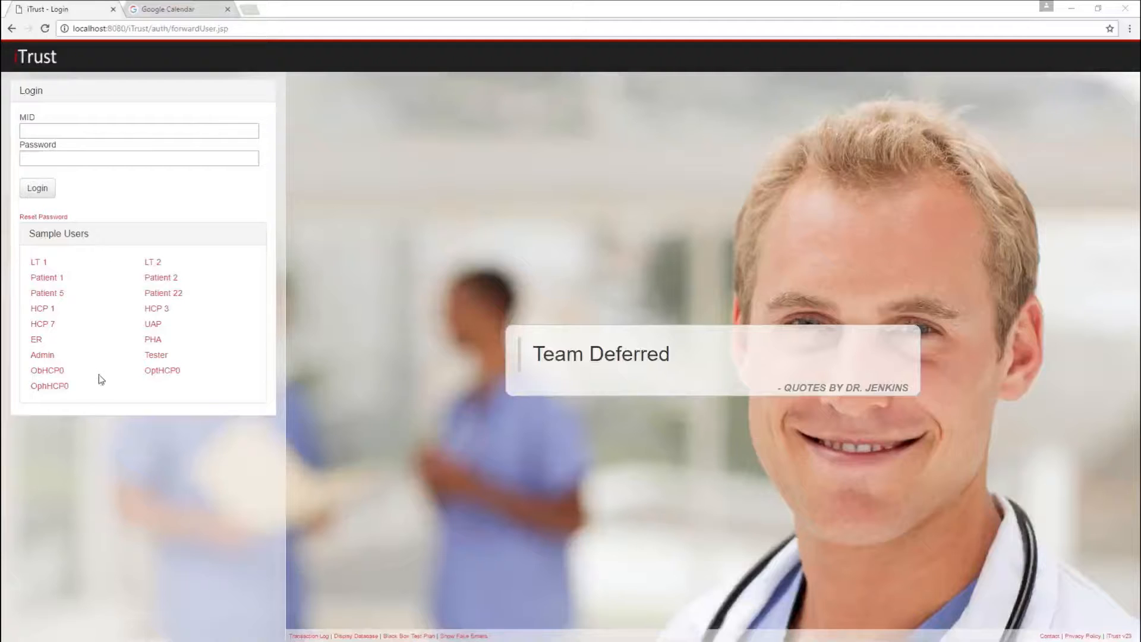
Look up a patient by MID for an obstetrics office visit and open the first match's visit page
{"action": "left_click", "coordinate": [99, 377]}
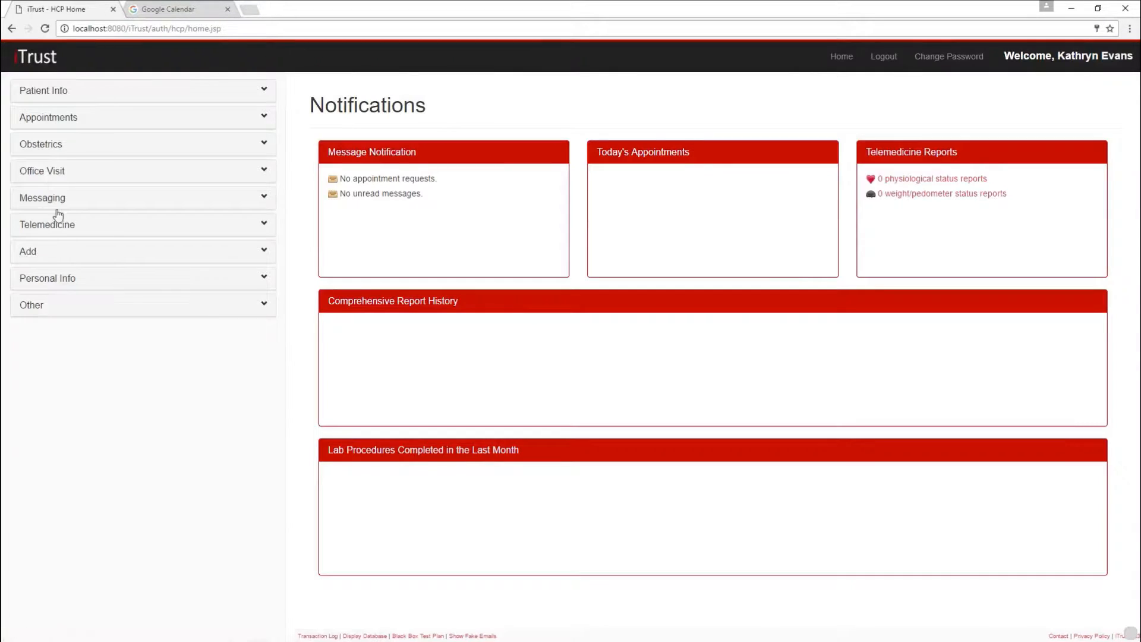
{"action": "left_click", "coordinate": [59, 148]}
{"action": "left_click", "coordinate": [77, 195]}
{"action": "left_click", "coordinate": [365, 145]}
{"action": "type", "text": "8"}
{"action": "left_click", "coordinate": [499, 185]}
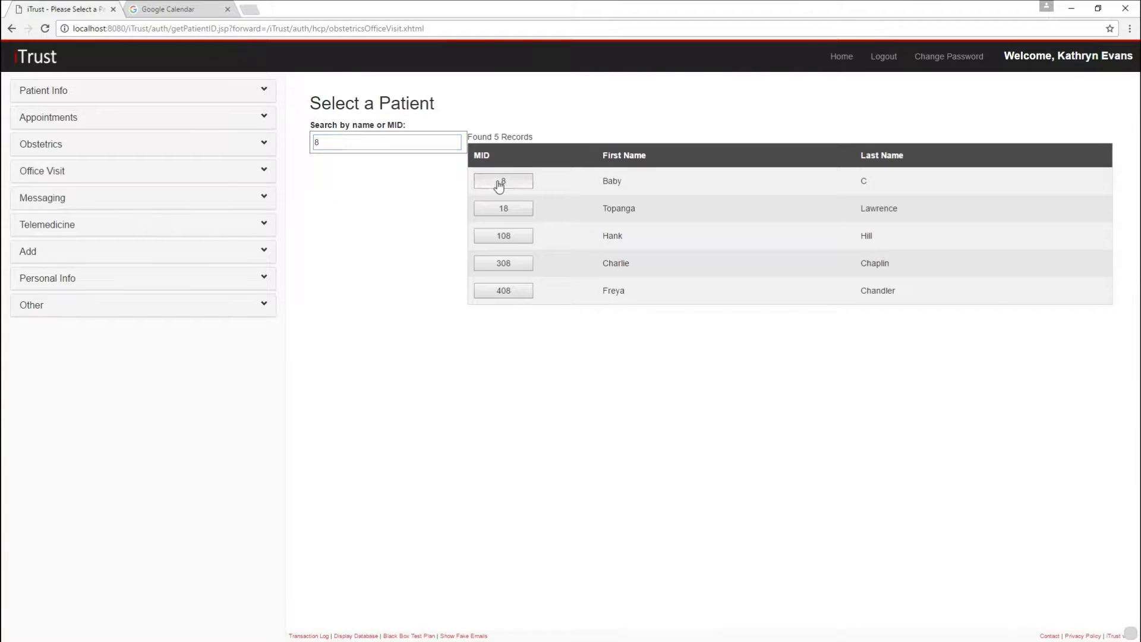
Log out and back in as the same provider, and open the obstetrics office visits of the first patient matching another MID search
{"action": "left_click", "coordinate": [884, 56]}
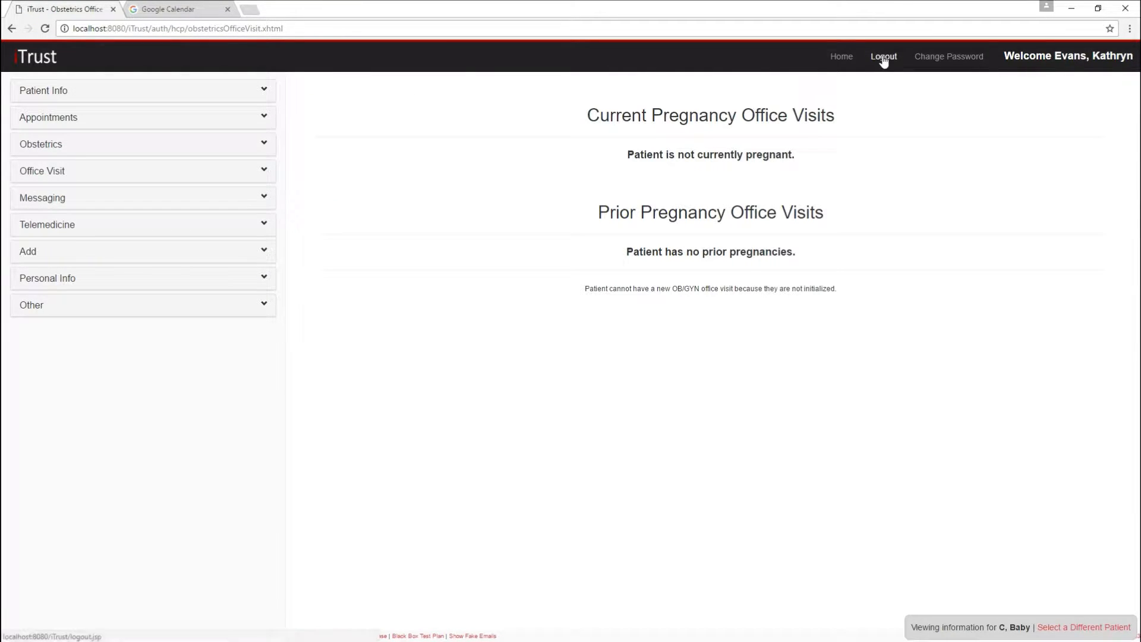
{"action": "left_click", "coordinate": [42, 371]}
{"action": "left_click", "coordinate": [81, 144]}
{"action": "left_click", "coordinate": [85, 197]}
{"action": "left_click", "coordinate": [322, 141]}
{"action": "type", "text": "1"}
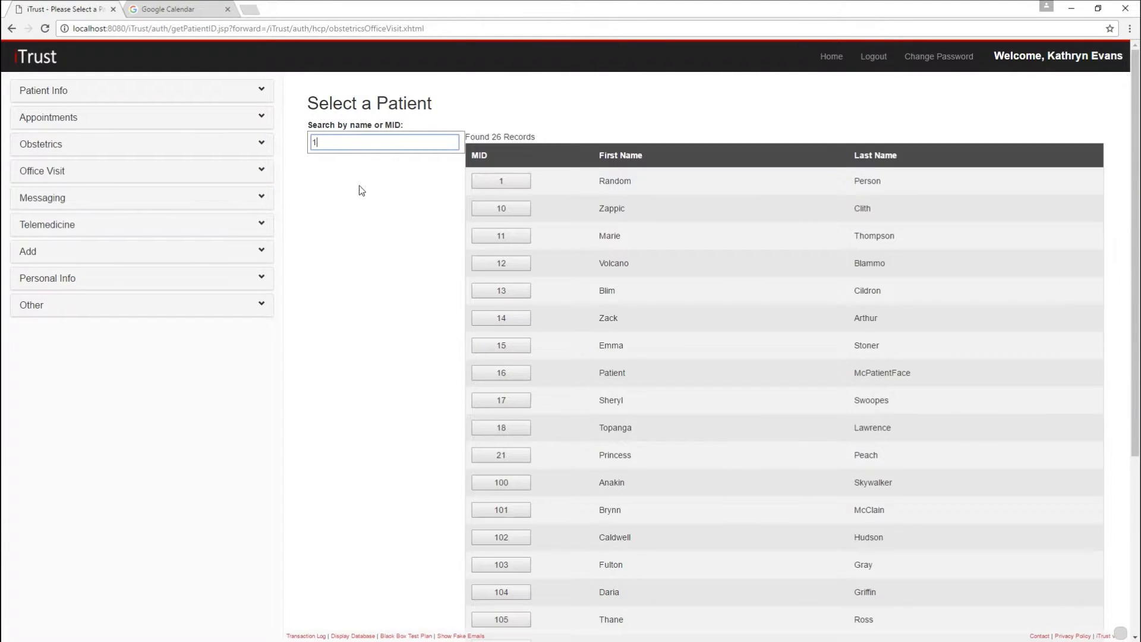
{"action": "left_click", "coordinate": [500, 188]}
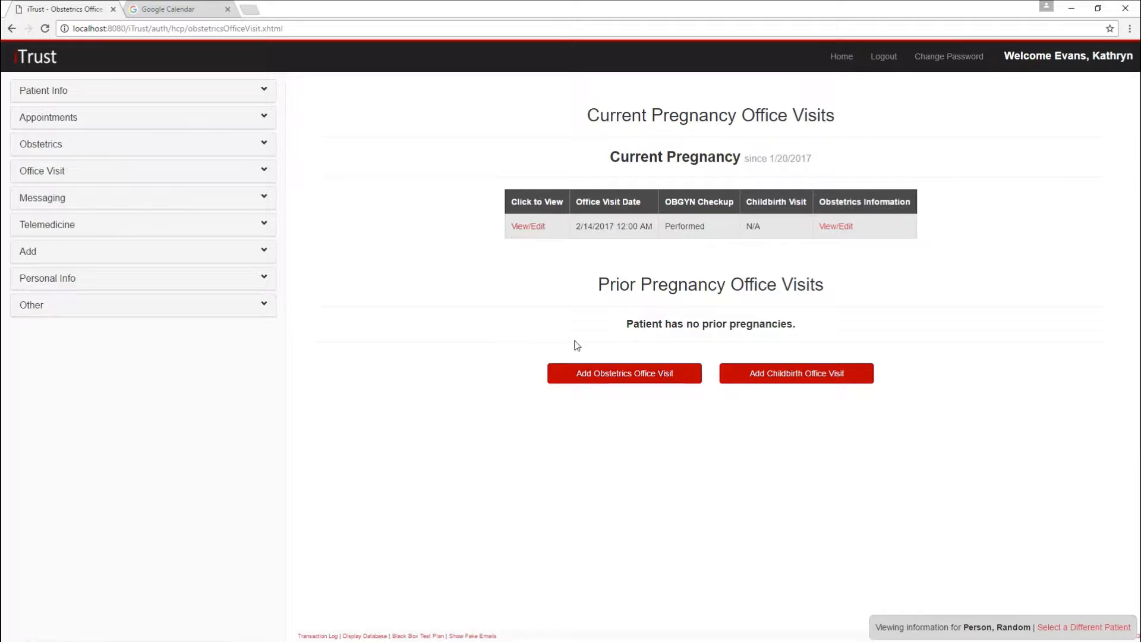
Try to add an obstetrics office visit with weight, systolic and diastolic pressure 120, fetal heart rate "a" and number of children -5
{"action": "left_click", "coordinate": [599, 375]}
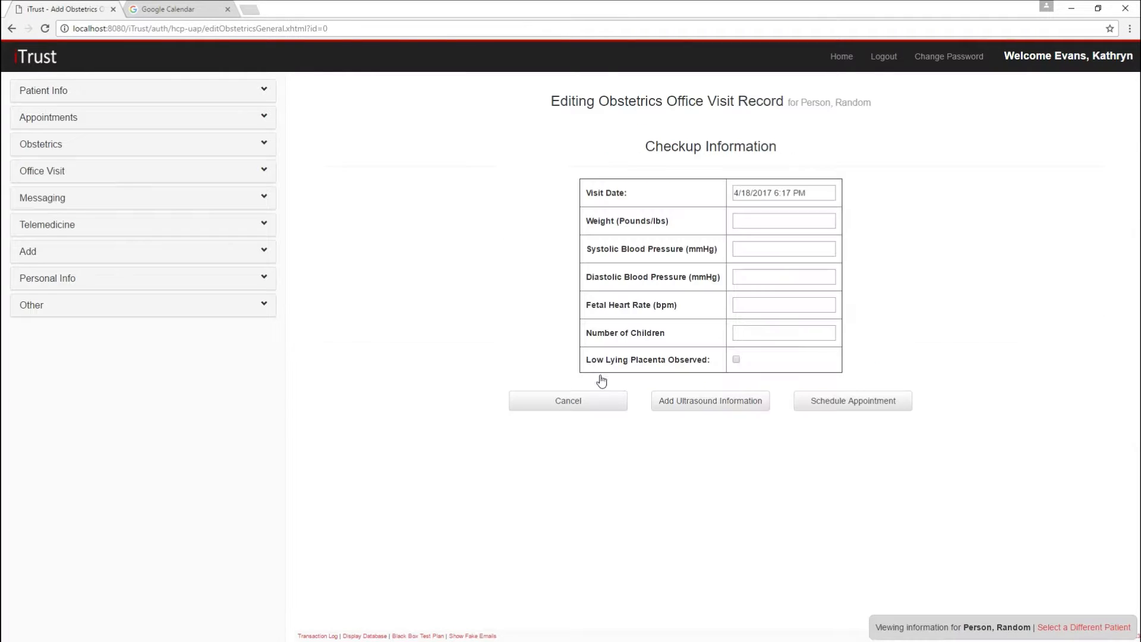
{"action": "left_click", "coordinate": [749, 224]}
{"action": "type", "text": "120"}
{"action": "key", "text": "Tab"}
{"action": "type", "text": "120"}
{"action": "key", "text": "Tab"}
{"action": "type", "text": "120"}
{"action": "key", "text": "Tab"}
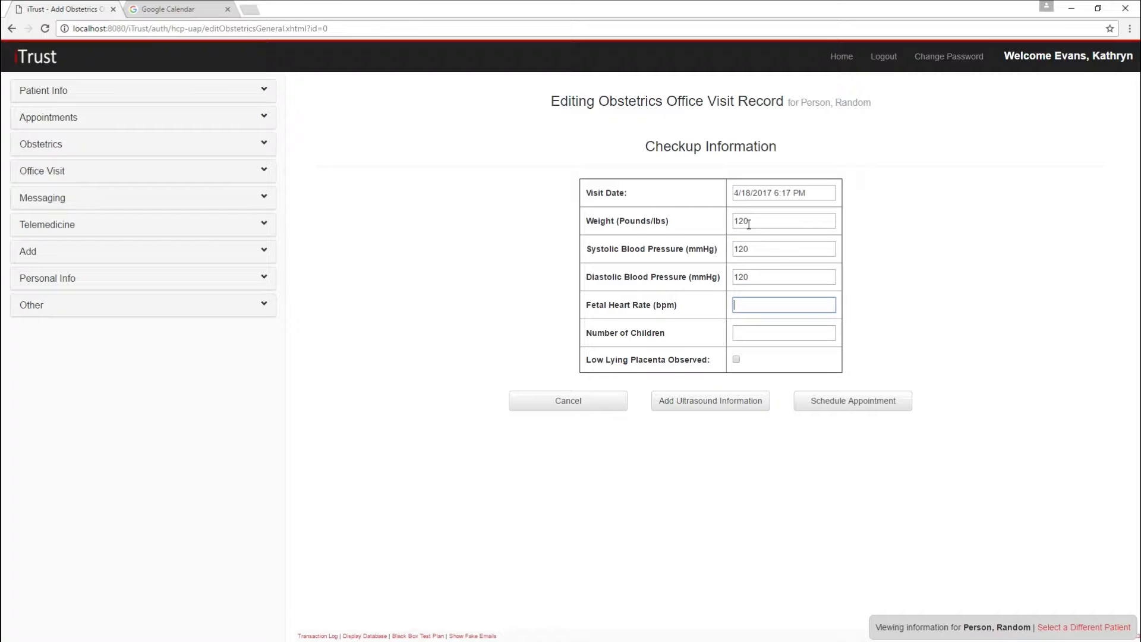
{"action": "type", "text": "a"}
{"action": "key", "text": "Tab"}
{"action": "type", "text": "-5"}
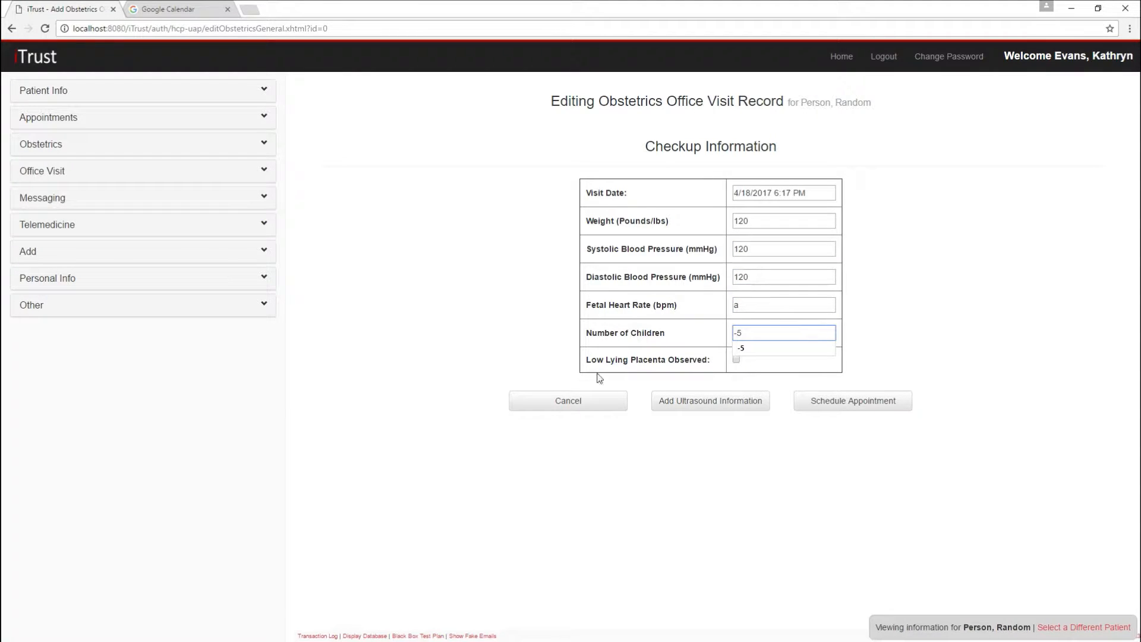
{"action": "left_click", "coordinate": [678, 406]}
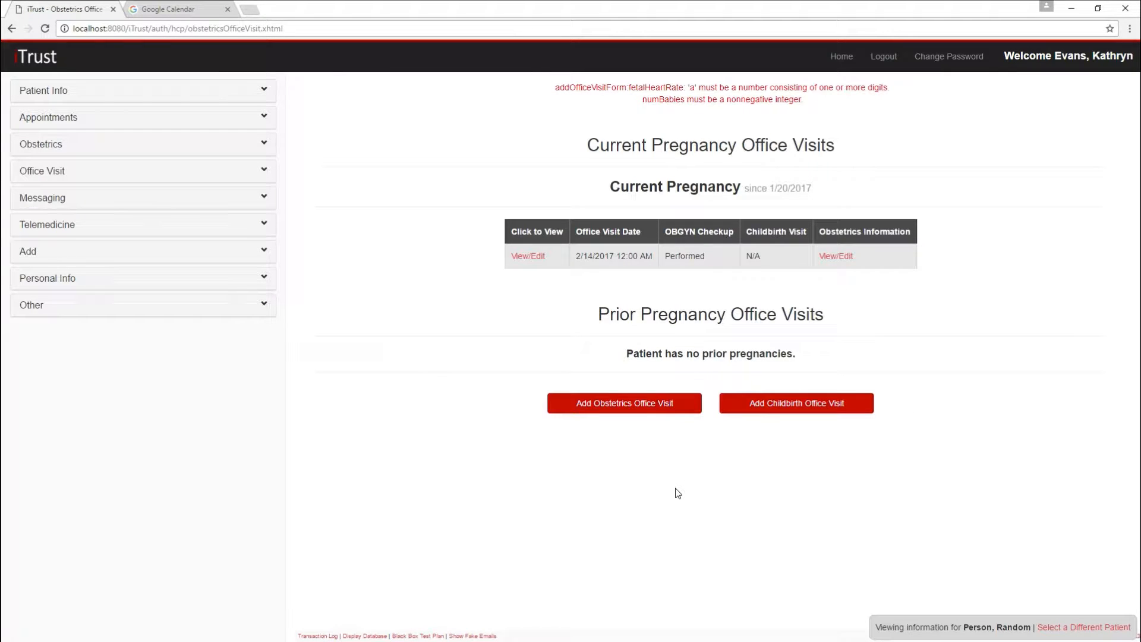
Start a new obstetrics office visit with weight 120 lbs, systolic pressure 120 mmHg and diastolic pressure 80 mmHg
{"action": "left_click", "coordinate": [693, 412]}
{"action": "left_click", "coordinate": [743, 222]}
{"action": "type", "text": "120"}
{"action": "key", "text": "Tab"}
{"action": "type", "text": "120"}
{"action": "key", "text": "Tab"}
{"action": "type", "text": "80"}
Set the fetal heart rate to 120 bpm and the number of children to 1, and continue to adding ultrasound information
{"action": "key", "text": "Tab"}
{"action": "type", "text": "120"}
{"action": "key", "text": "Tab"}
{"action": "type", "text": "12"}
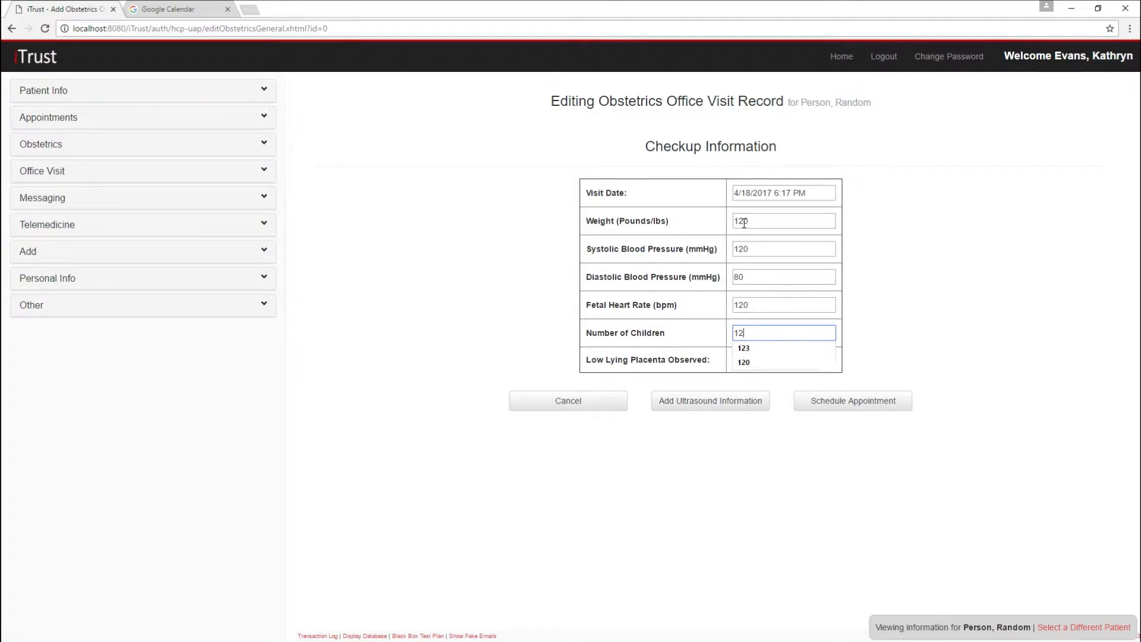
{"action": "key", "text": "BackSpace"}
{"action": "left_click", "coordinate": [685, 423]}
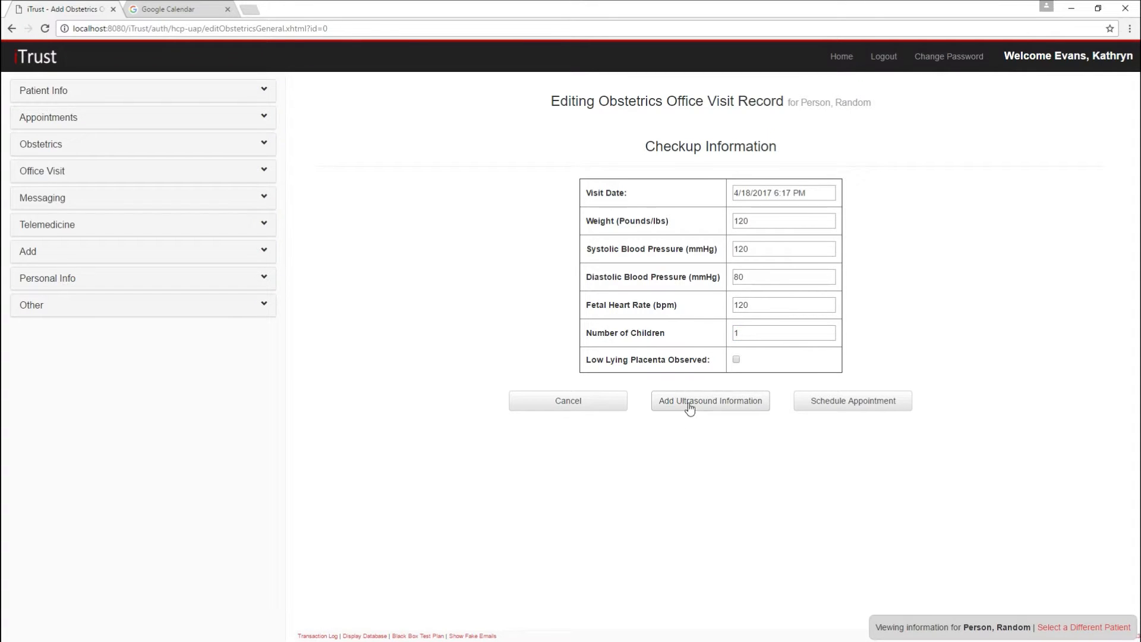
{"action": "left_click", "coordinate": [689, 408]}
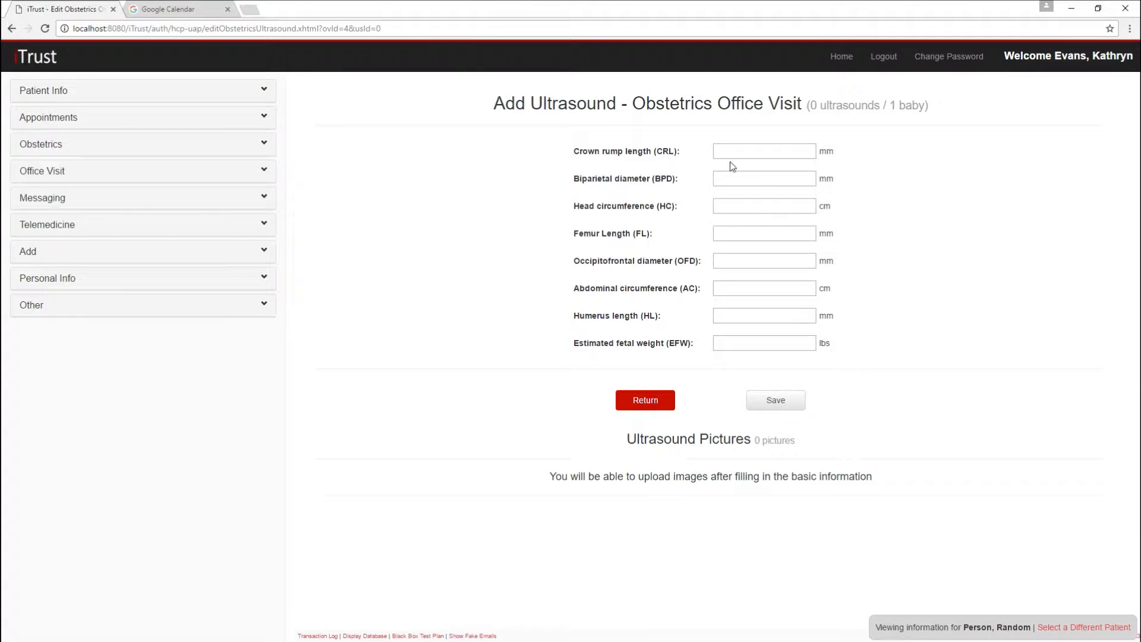
Enter 5 for the ultrasound measurements from crown rump length through occipitofrontal diameter, and proceed to scheduling the obstetrics office visit
{"action": "left_click", "coordinate": [731, 154]}
{"action": "type", "text": "5"}
{"action": "key", "text": "Tab"}
{"action": "key", "text": "5"}
{"action": "key", "text": "Tab"}
{"action": "key", "text": "5"}
{"action": "key", "text": "Tab"}
{"action": "key", "text": "5"}
{"action": "key", "text": "Tab"}
{"action": "key", "text": "5"}
{"action": "key", "text": "Tab"}
{"action": "key", "text": "5"}
{"action": "key", "text": "Tab"}
{"action": "key", "text": "5"}
{"action": "key", "text": "Tab"}
{"action": "key", "text": "5"}
{"action": "left_click", "coordinate": [697, 469]}
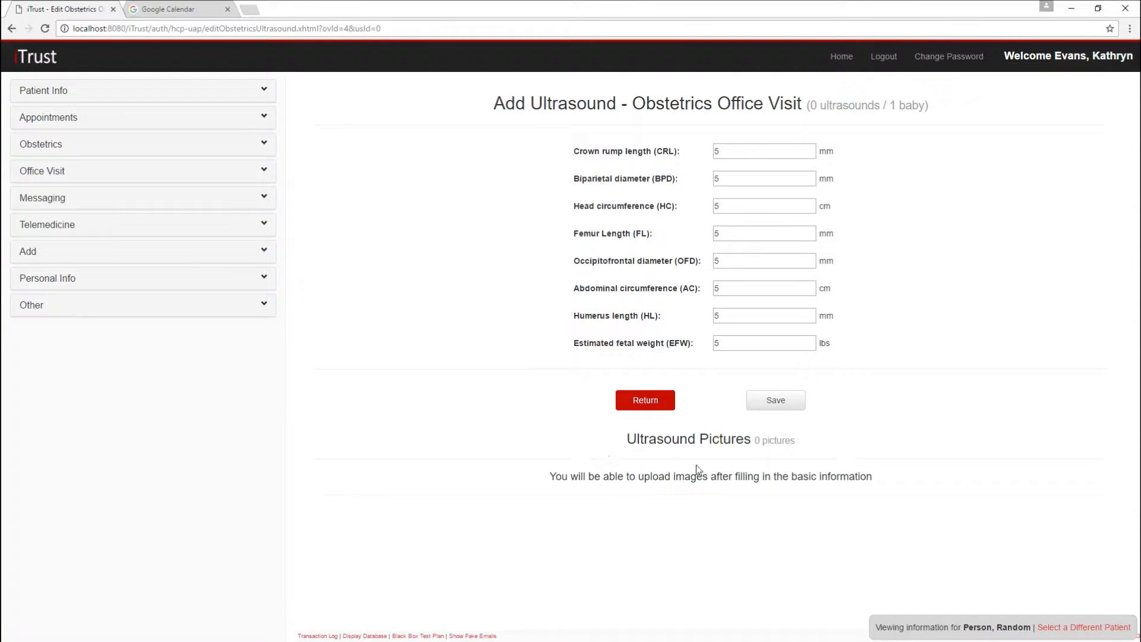
{"action": "left_click", "coordinate": [788, 408]}
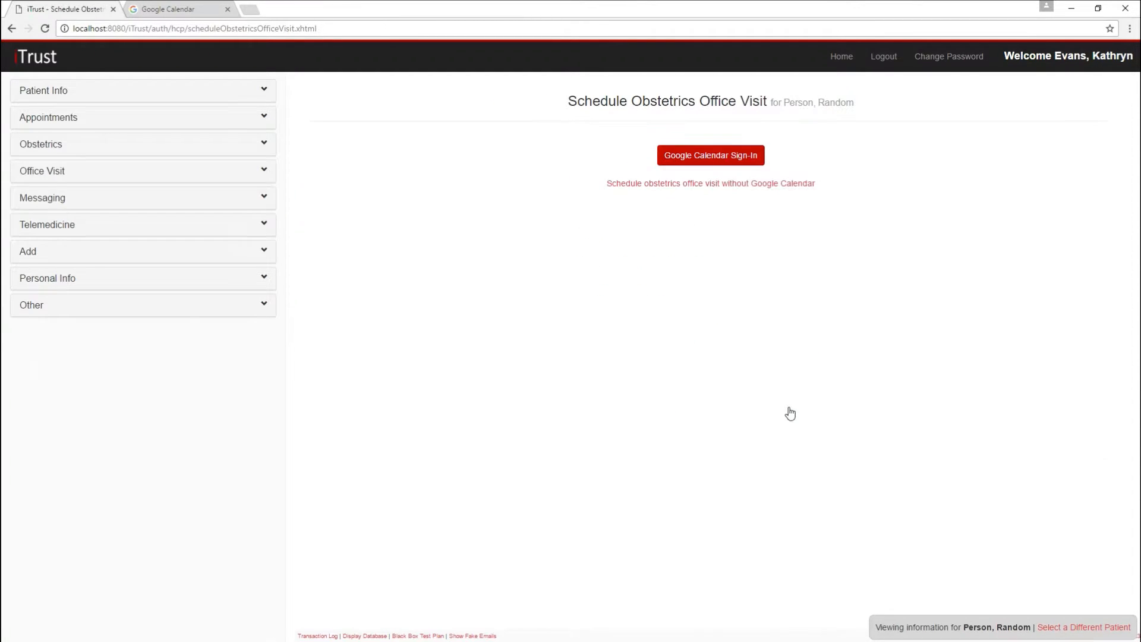
Sign in to Google Calendar with the account password to schedule the patient's next obstetrics office visit
{"action": "left_click", "coordinate": [725, 161]}
{"action": "key", "text": "ctrl+v"}
{"action": "left_click", "coordinate": [592, 448]}
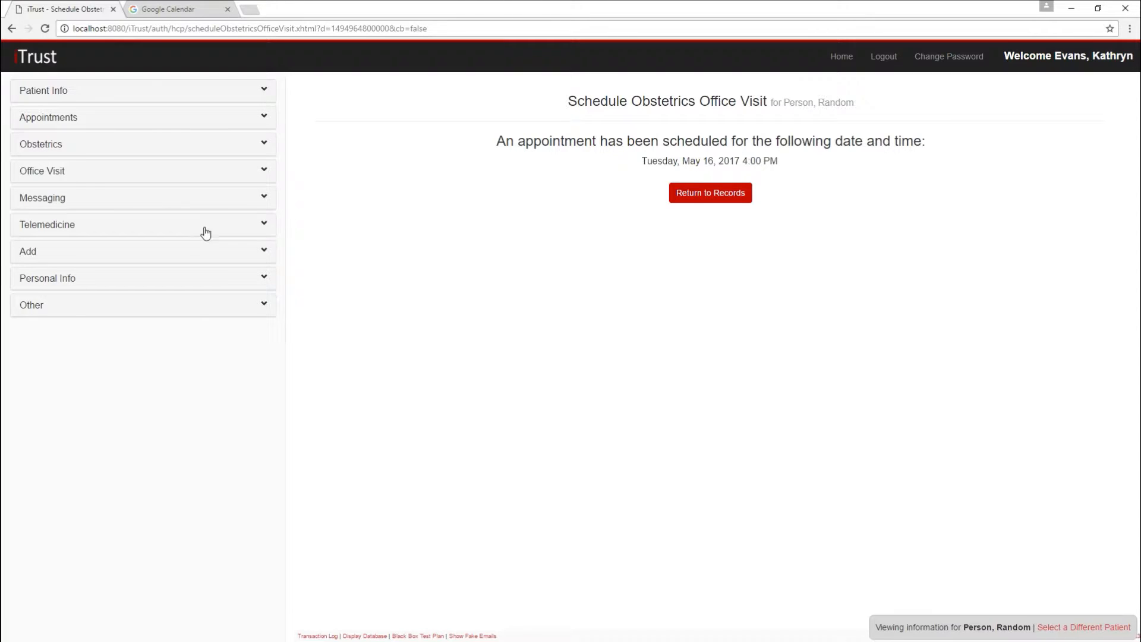
Check the provider's appointment calendar for May 2017
{"action": "left_click", "coordinate": [63, 118]}
{"action": "left_click", "coordinate": [70, 221]}
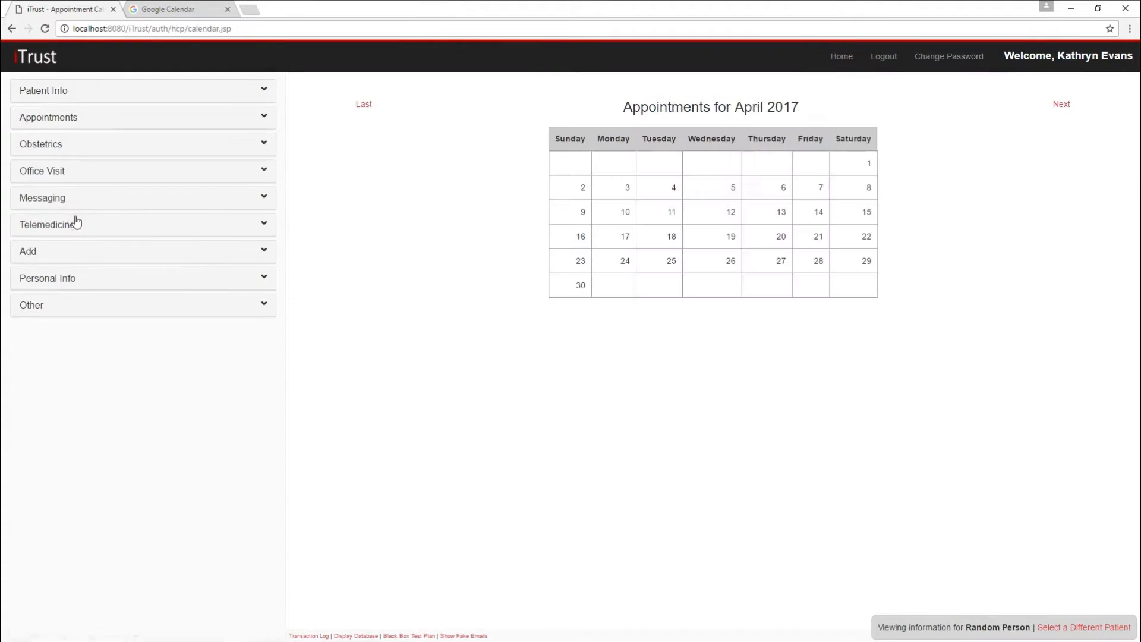
{"action": "left_click", "coordinate": [1060, 105]}
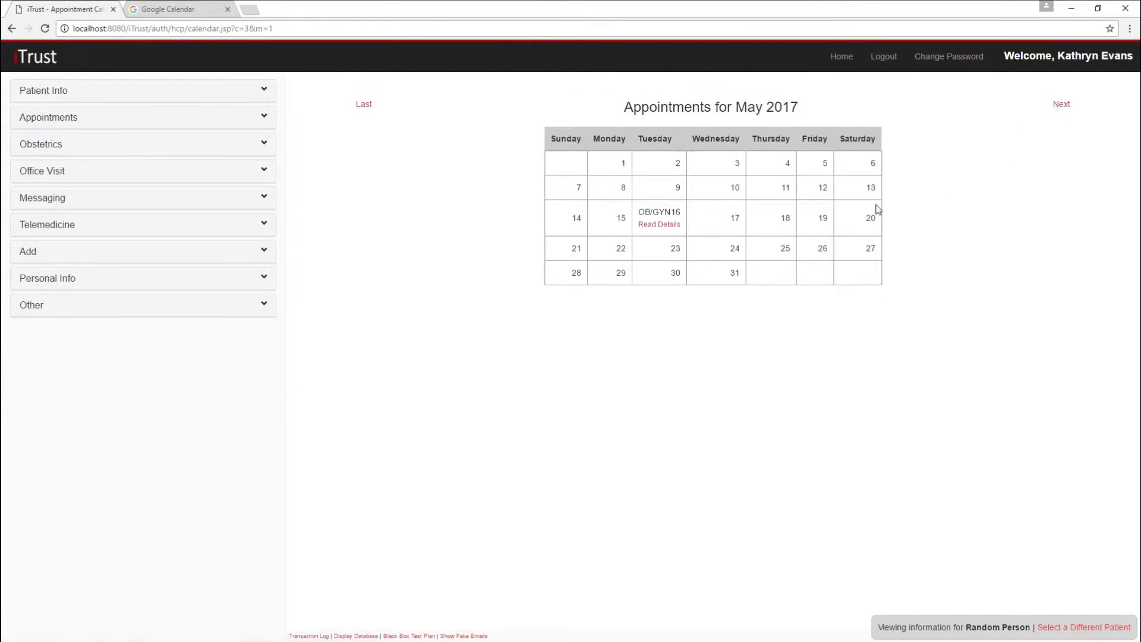
Switch to Google Calendar, sign in with the account password and show the calendar in month view
{"action": "left_click", "coordinate": [189, 8]}
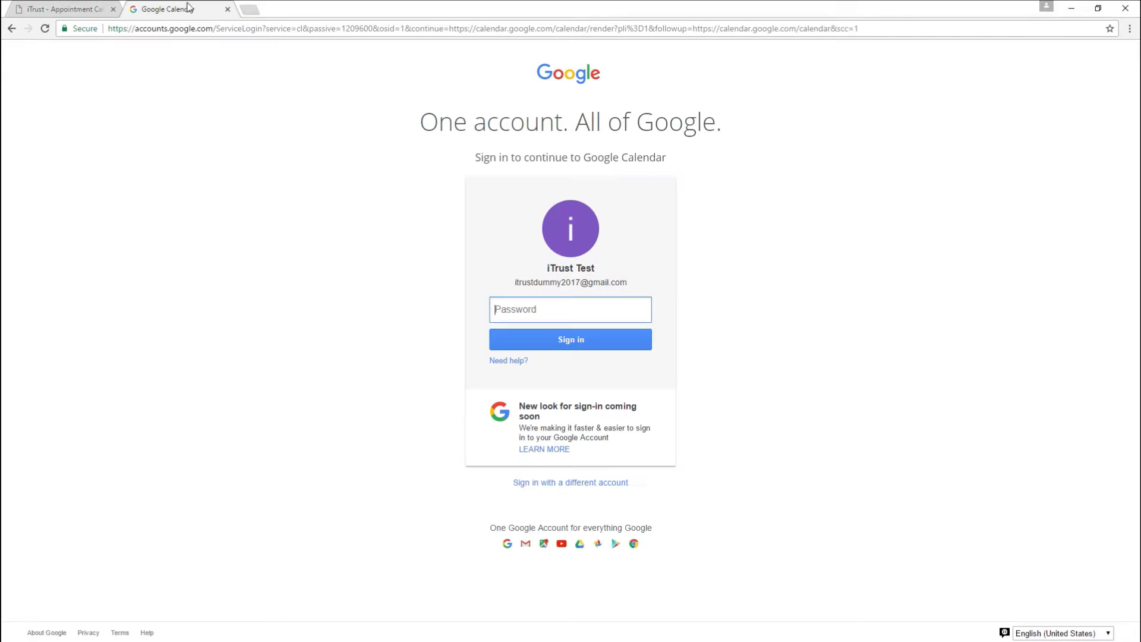
{"action": "key", "text": "ctrl+v"}
{"action": "left_click", "coordinate": [629, 340]}
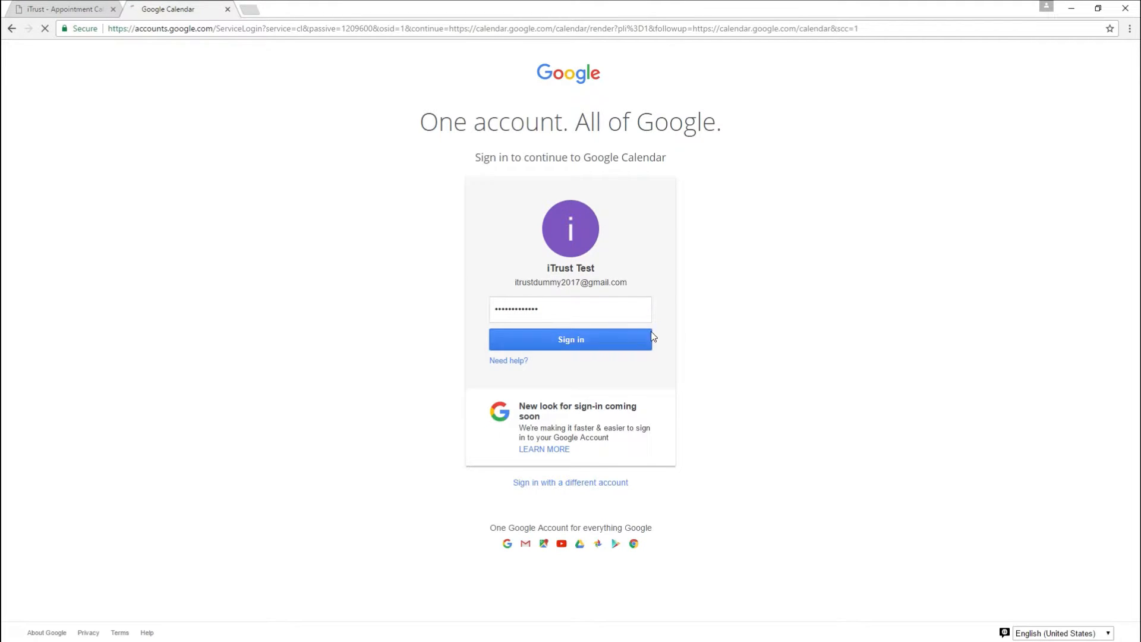
{"action": "left_click", "coordinate": [918, 92]}
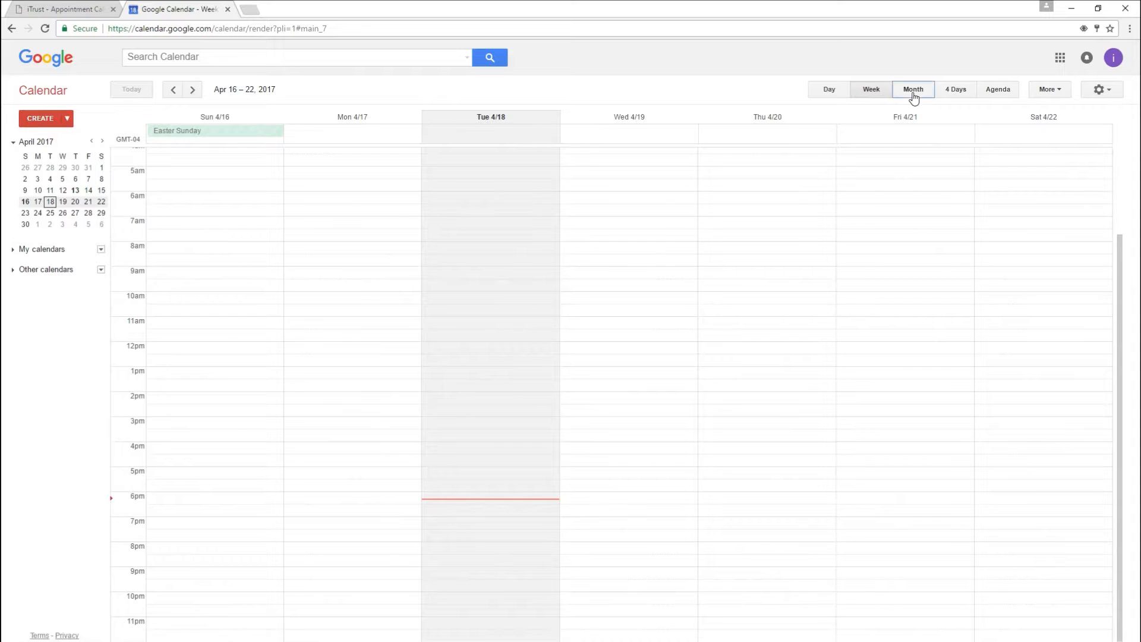
Browse to May 2017 and view the details of the Childbirth Hospital Visit event on May 16
{"action": "scroll", "coordinate": [638, 327], "scroll_direction": "down", "scroll_amount": 1}
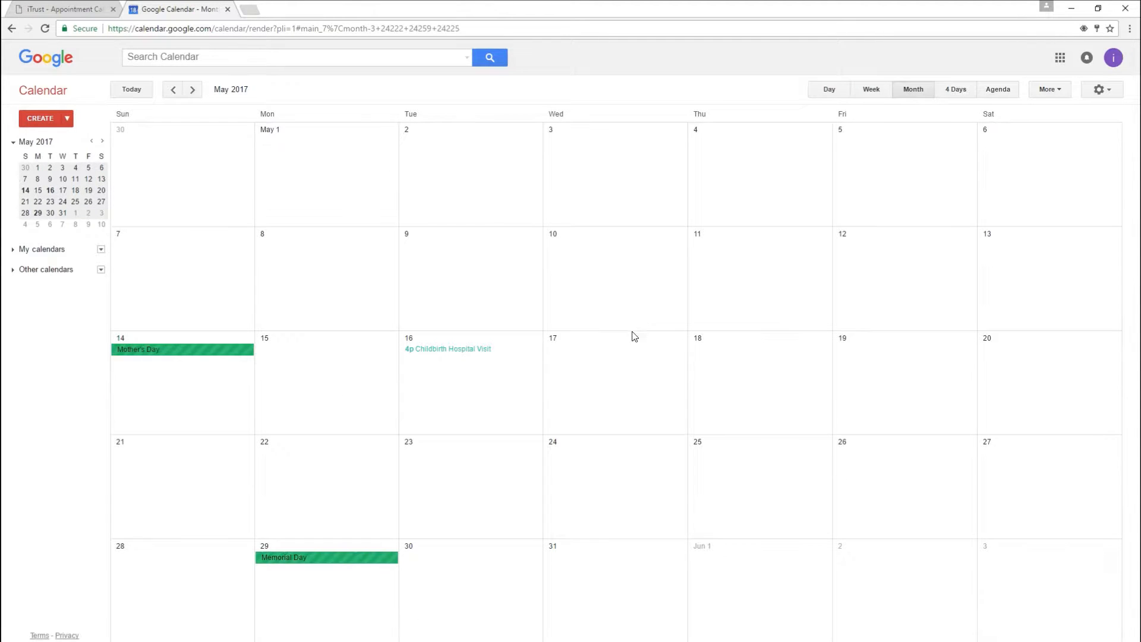
{"action": "left_click", "coordinate": [458, 349]}
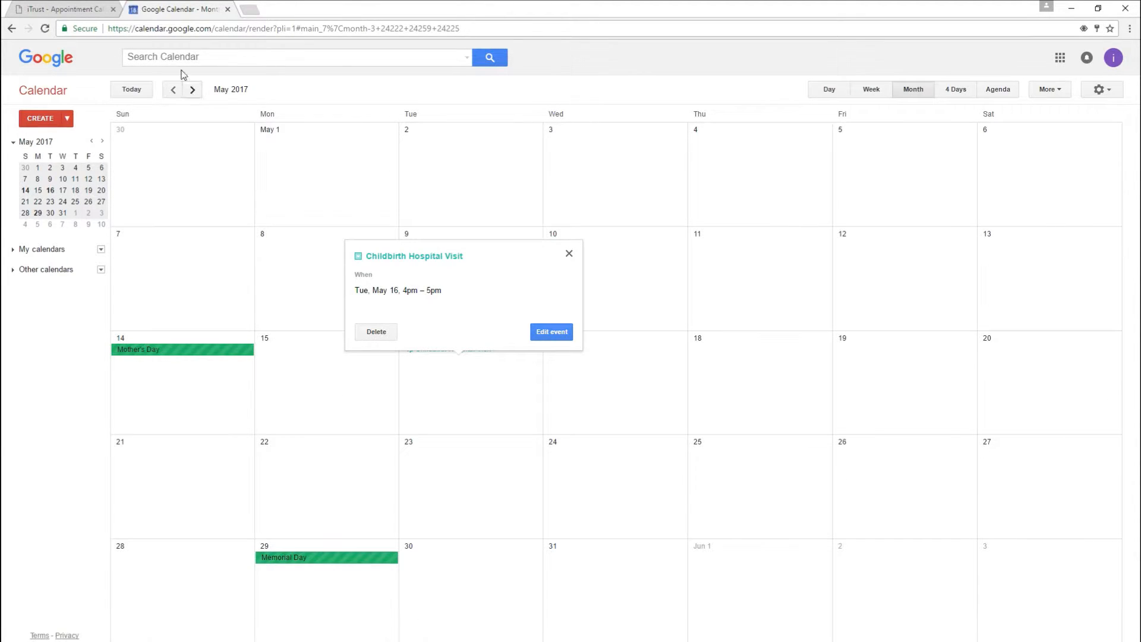
Switch to iTrust, open the 4/18/2017 obstetrics office visit and check its ultrasound and childbirth information
{"action": "left_click", "coordinate": [67, 11]}
{"action": "left_click", "coordinate": [81, 148]}
{"action": "left_click", "coordinate": [71, 199]}
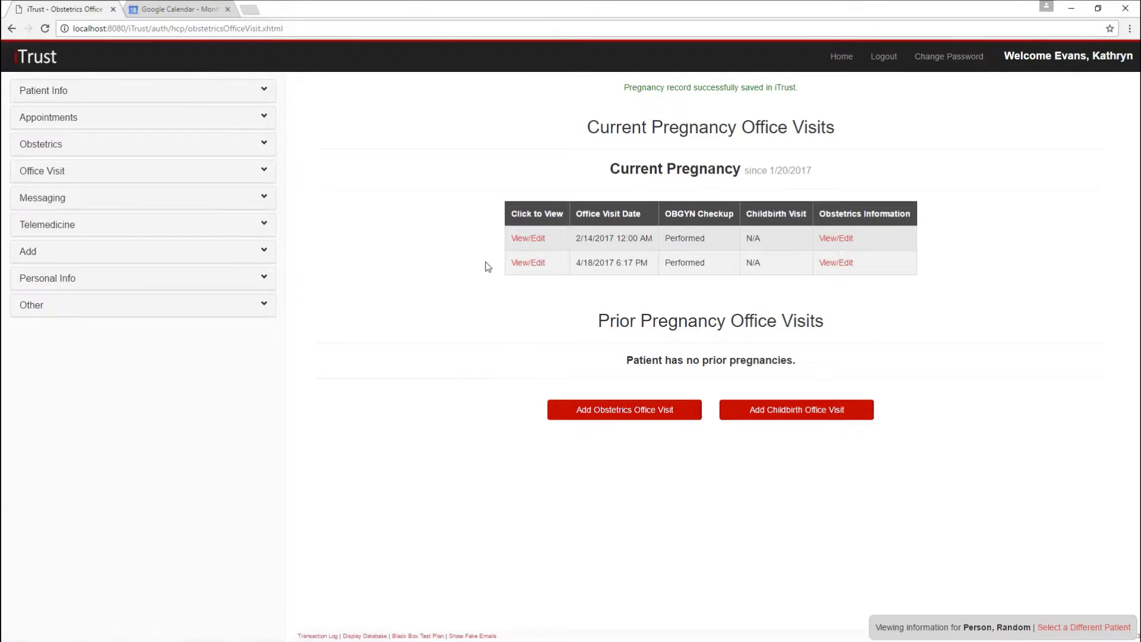
{"action": "left_click", "coordinate": [539, 265]}
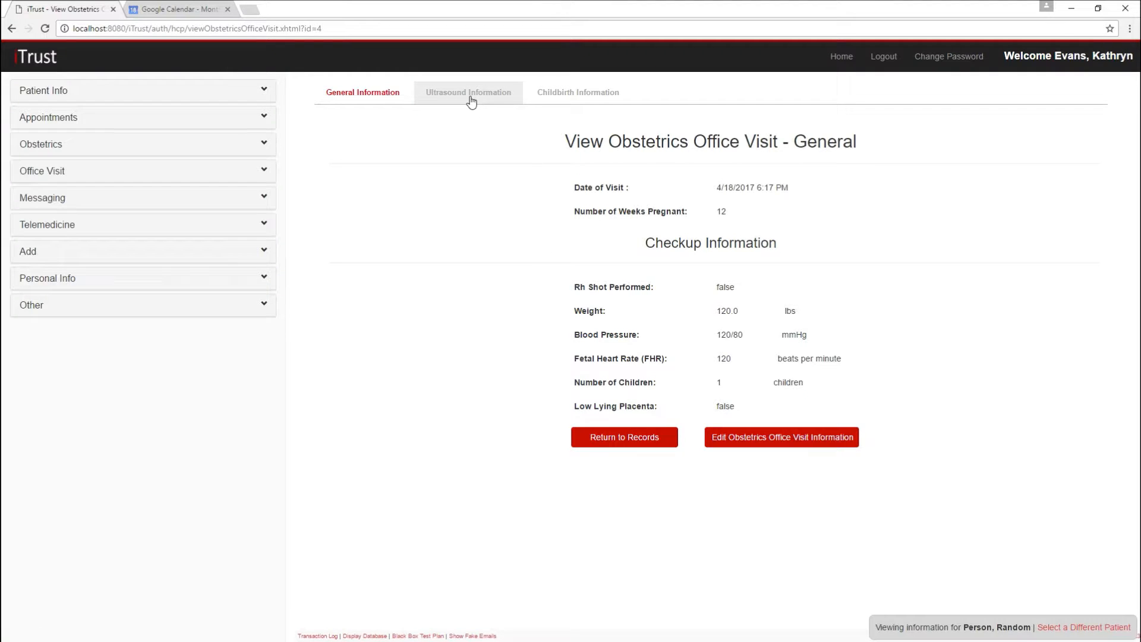
{"action": "left_click", "coordinate": [471, 99]}
{"action": "left_click", "coordinate": [554, 98]}
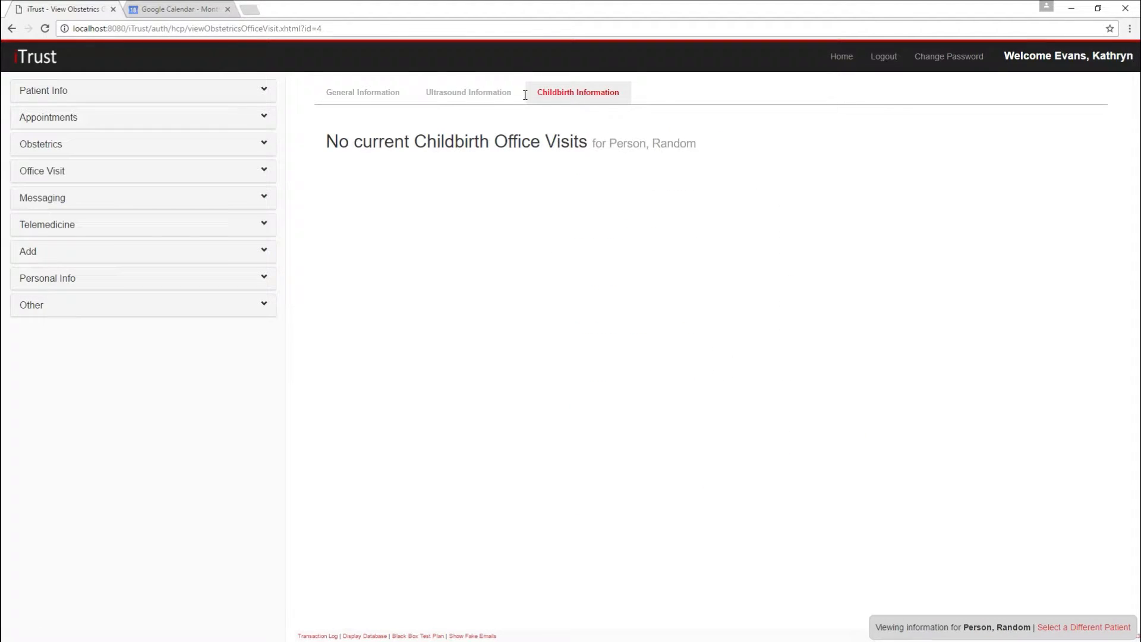
Open the visit's ultrasound record for editing and upload the ultrasound JPG from the Desktop as a picture
{"action": "left_click", "coordinate": [461, 101]}
{"action": "left_click", "coordinate": [747, 445]}
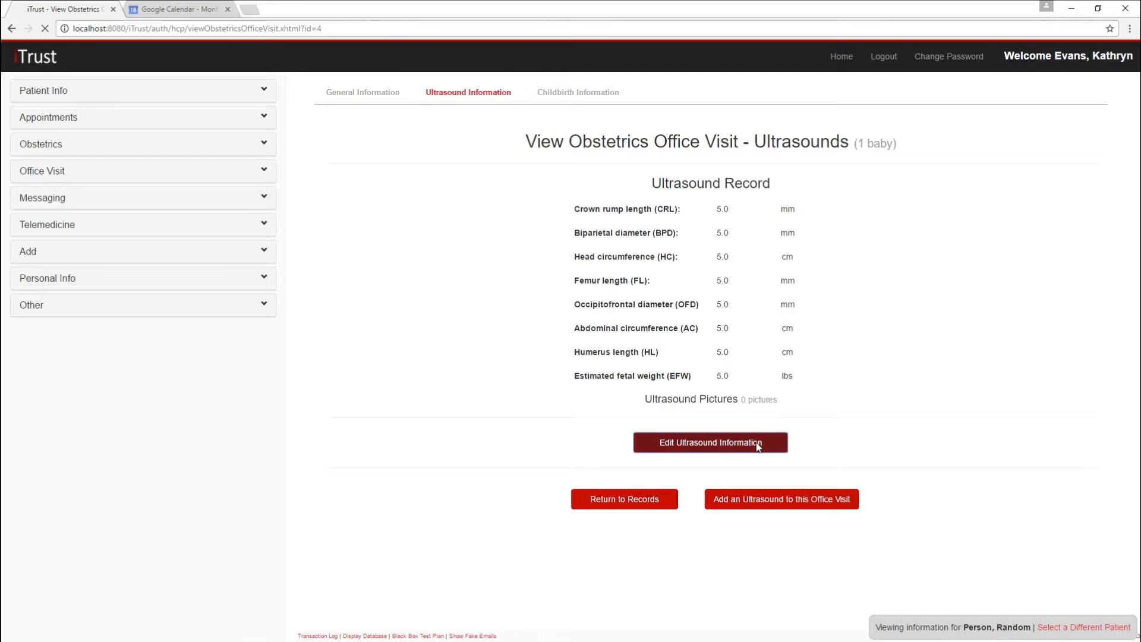
{"action": "left_click", "coordinate": [689, 507]}
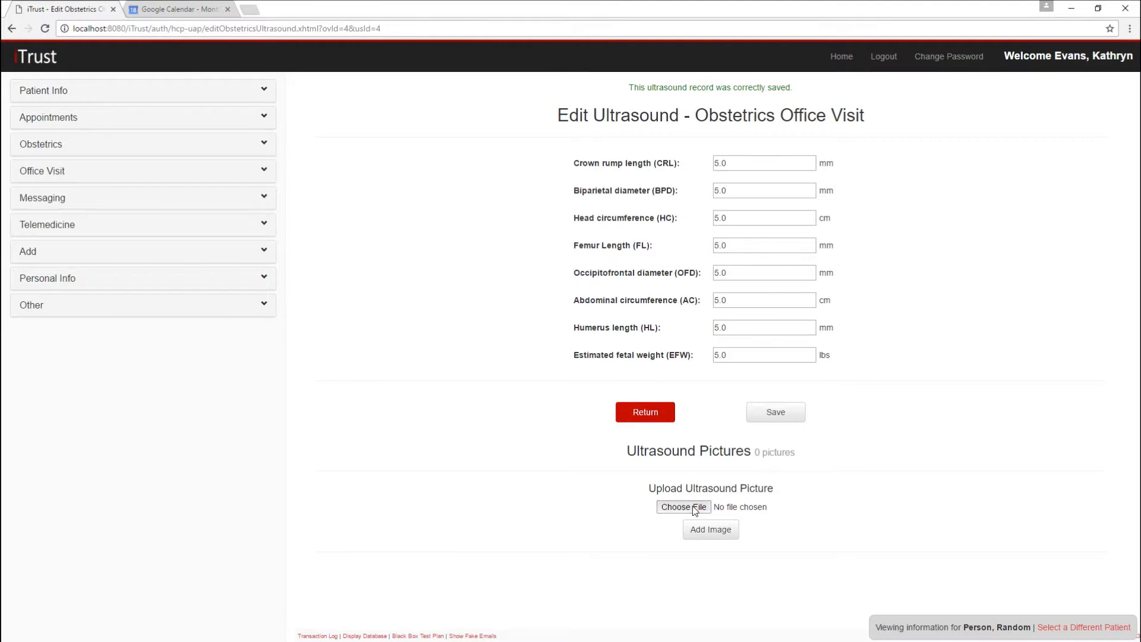
{"action": "left_click", "coordinate": [141, 121]}
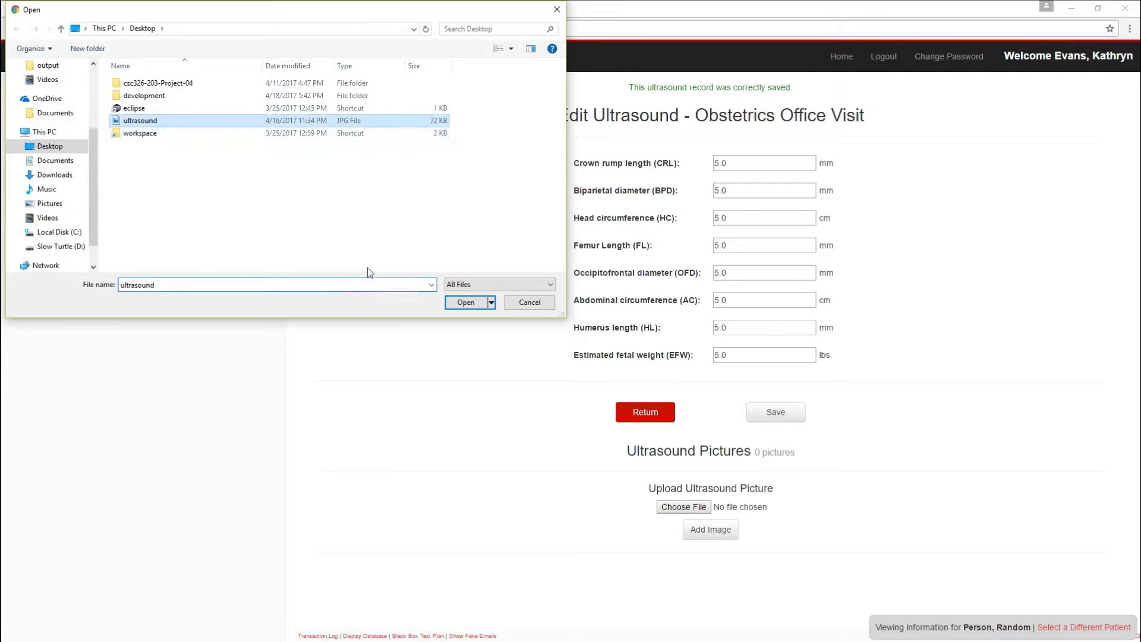
{"action": "left_click", "coordinate": [466, 302]}
{"action": "left_click", "coordinate": [722, 534]}
Upload the ultrasound JPG from the Desktop again as a second picture of the record
{"action": "left_click", "coordinate": [683, 506]}
{"action": "left_click", "coordinate": [140, 121]}
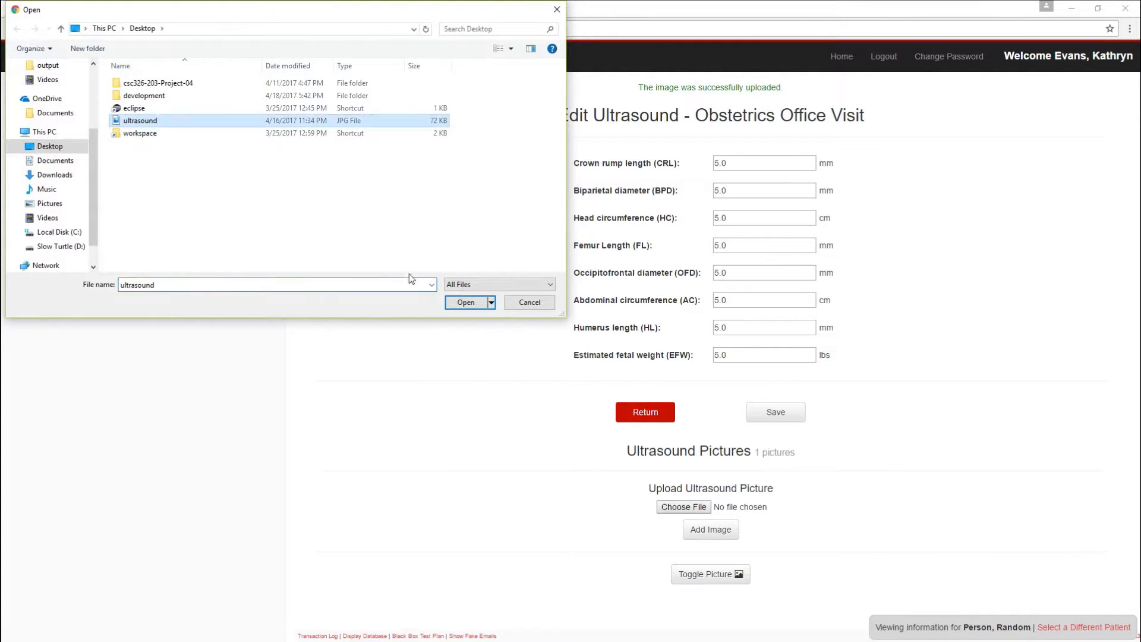
{"action": "left_click", "coordinate": [466, 302]}
{"action": "left_click", "coordinate": [697, 535]}
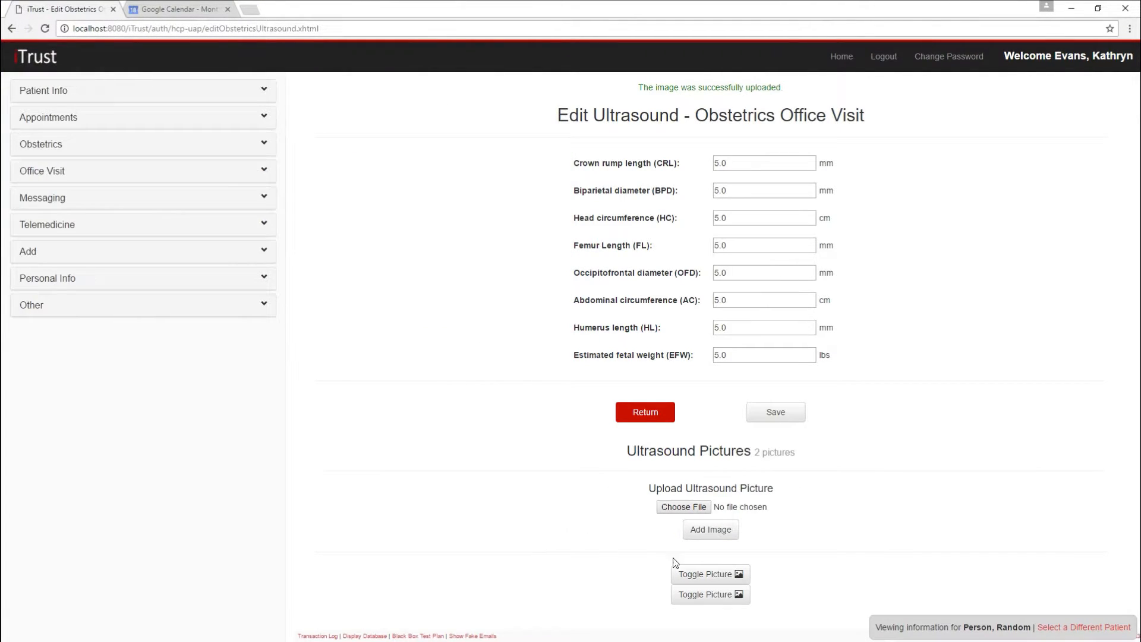
Show each uploaded ultrasound picture in turn, inspect different parts of the images and hide them again
{"action": "left_click", "coordinate": [705, 574]}
{"action": "scroll", "coordinate": [423, 515], "scroll_direction": "down", "scroll_amount": 4}
{"action": "left_click_drag", "start_coordinate": [633, 587], "coordinate": [726, 590]}
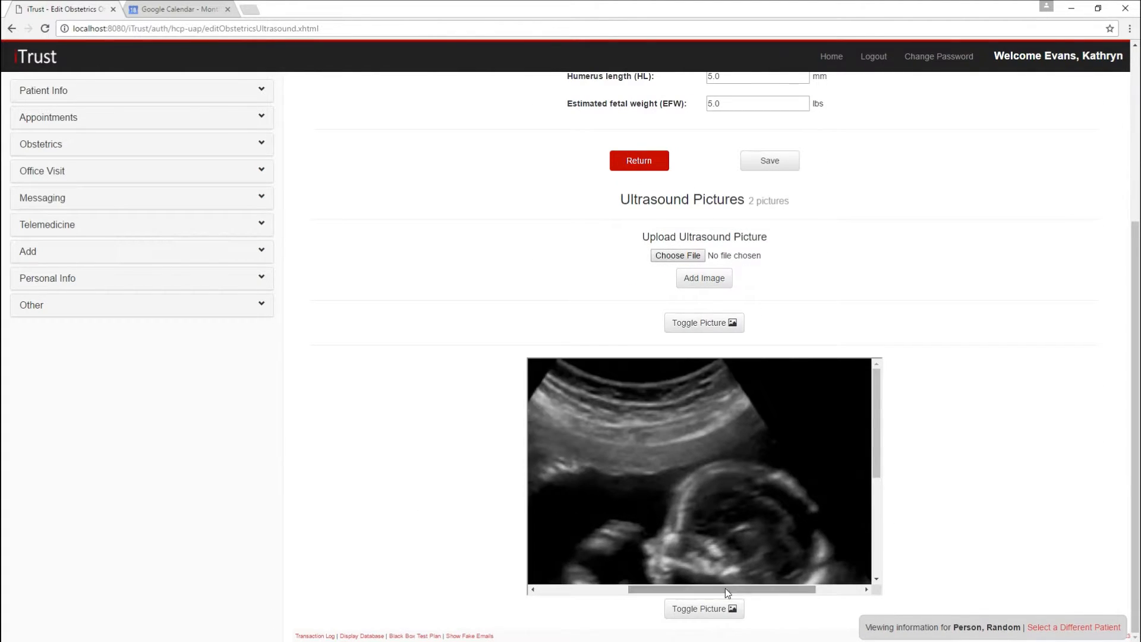
{"action": "scroll", "coordinate": [728, 589], "scroll_direction": "down", "scroll_amount": 2}
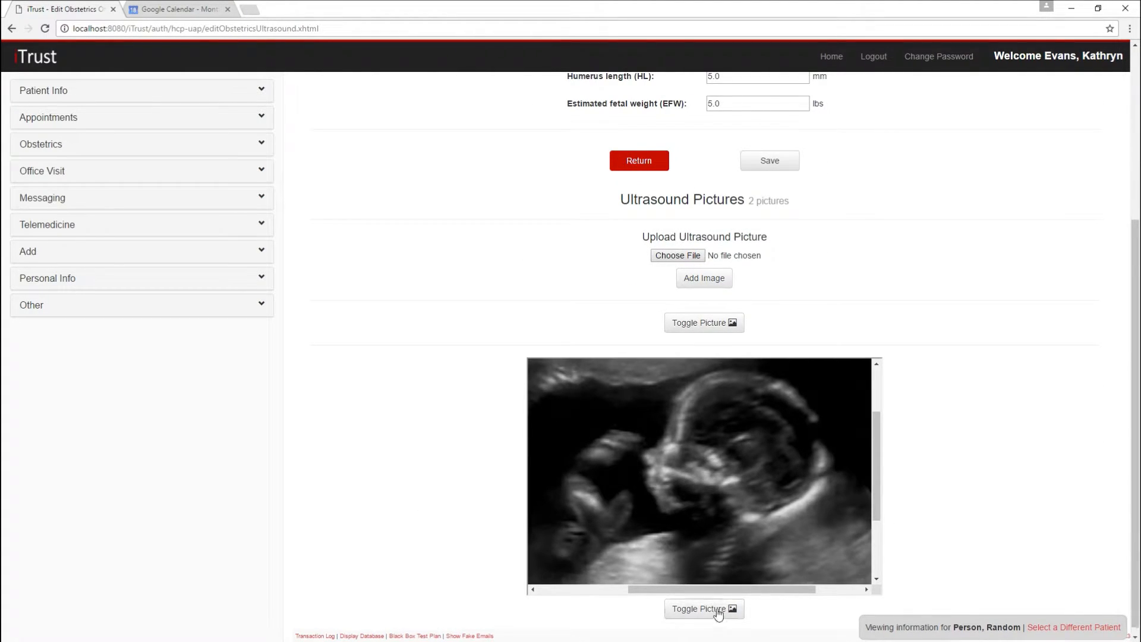
{"action": "left_click", "coordinate": [721, 612]}
{"action": "scroll", "coordinate": [433, 530], "scroll_direction": "down", "scroll_amount": 4}
{"action": "left_click_drag", "start_coordinate": [691, 609], "coordinate": [768, 608]}
{"action": "left_click_drag", "start_coordinate": [876, 487], "coordinate": [877, 514]}
{"action": "scroll", "coordinate": [937, 509], "scroll_direction": "up", "scroll_amount": 3}
{"action": "scroll", "coordinate": [939, 512], "scroll_direction": "up", "scroll_amount": 3}
{"action": "left_click", "coordinate": [718, 360]}
{"action": "scroll", "coordinate": [897, 349], "scroll_direction": "up", "scroll_amount": 2}
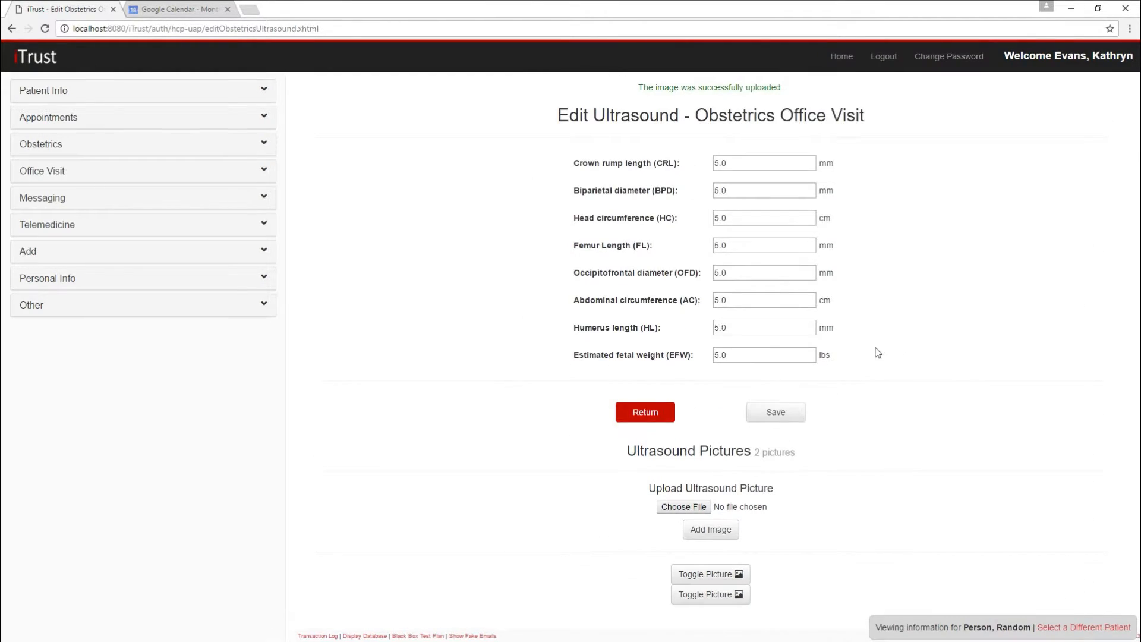
Save the edited ultrasound record and return to the office visit's ultrasound information
{"action": "left_click", "coordinate": [753, 416]}
{"action": "left_click", "coordinate": [637, 416]}
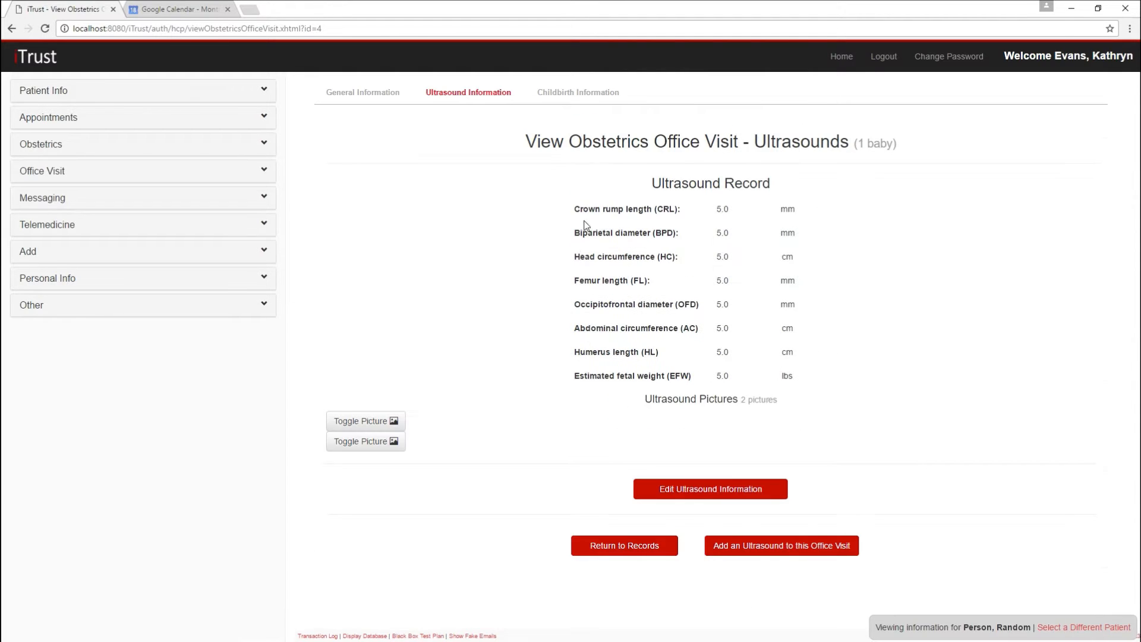
Add another ultrasound to this office visit with all eight measurements, from crown rump length to estimated fetal weight, set to 3, and save it
{"action": "left_click", "coordinate": [753, 547]}
{"action": "left_click", "coordinate": [731, 158]}
{"action": "type", "text": "3"}
{"action": "key", "text": "Tab"}
{"action": "type", "text": "3"}
{"action": "key", "text": "Tab"}
{"action": "type", "text": "3"}
{"action": "key", "text": "Tab"}
{"action": "key", "text": "Tab"}
{"action": "type", "text": "3"}
{"action": "key", "text": "Tab"}
{"action": "key", "text": "3"}
{"action": "key", "text": "Tab"}
{"action": "key", "text": "3"}
{"action": "key", "text": "Tab"}
{"action": "key", "text": "3"}
{"action": "left_click", "coordinate": [721, 233]}
{"action": "type", "text": "3"}
{"action": "left_click", "coordinate": [784, 410]}
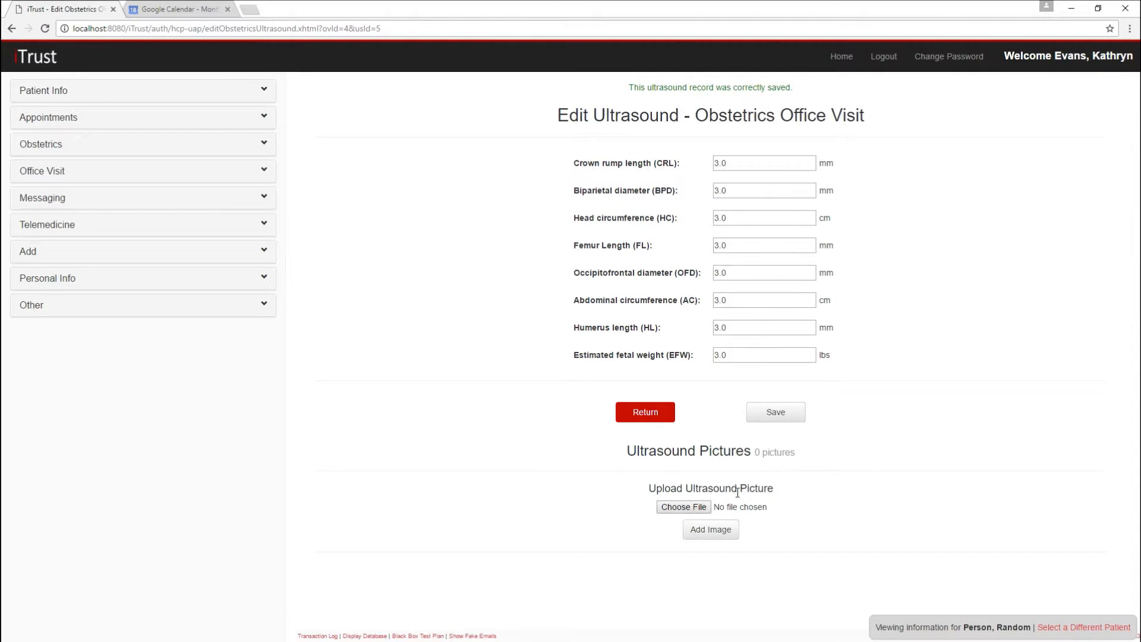
Return to the office visit's ultrasound information and review both ultrasound records
{"action": "left_click", "coordinate": [670, 420]}
{"action": "scroll", "coordinate": [897, 365], "scroll_direction": "down", "scroll_amount": 5}
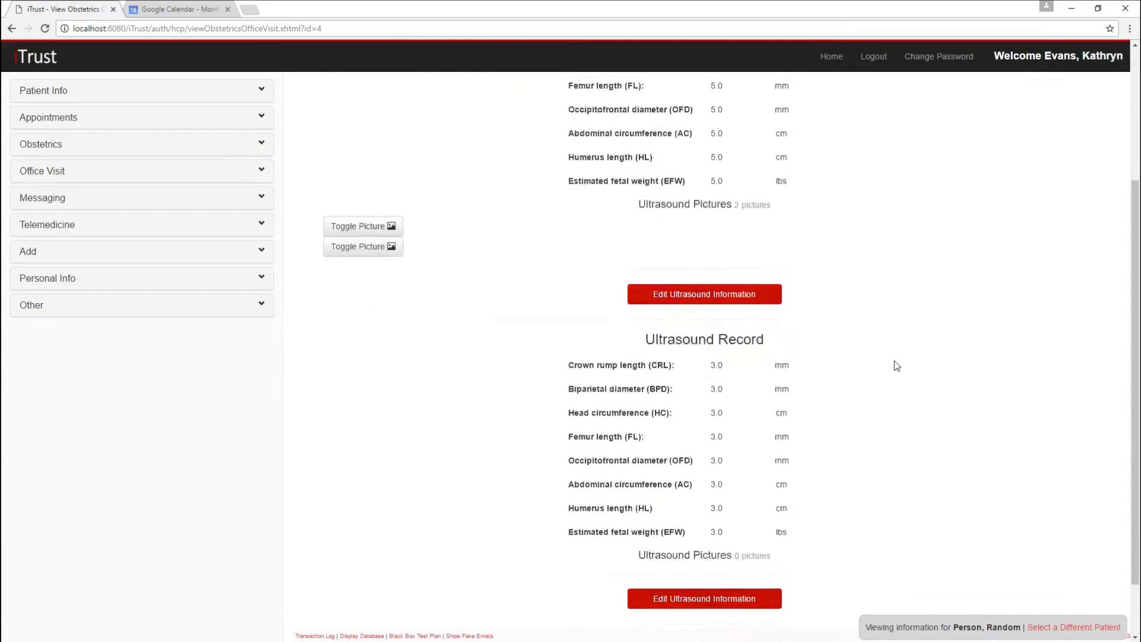
{"action": "scroll", "coordinate": [895, 364], "scroll_direction": "up", "scroll_amount": 5}
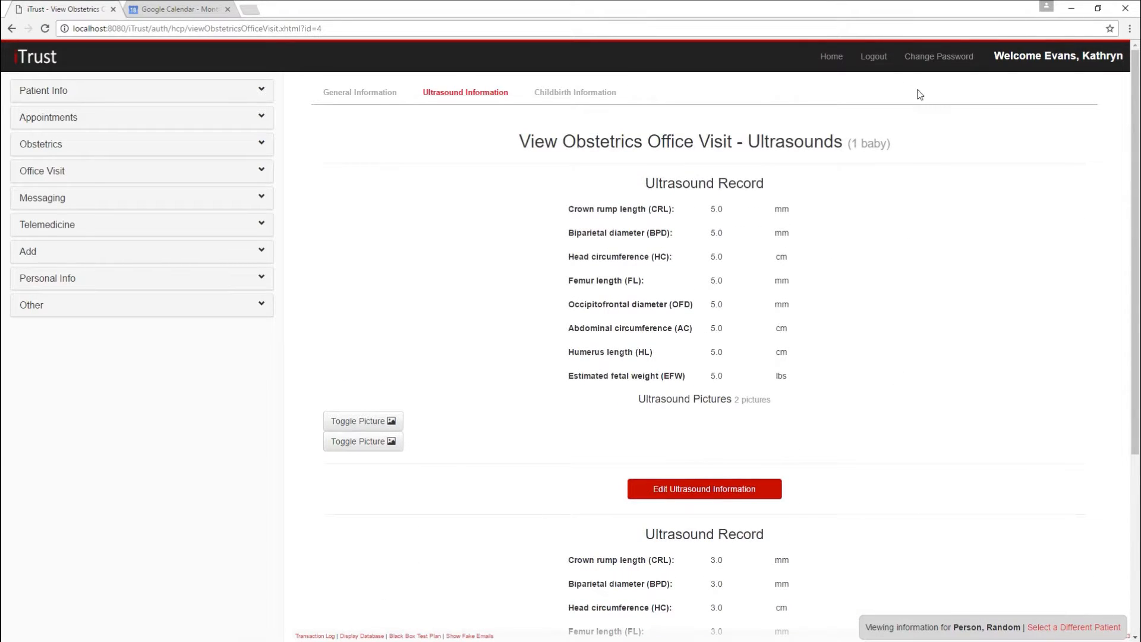
Log out, log in as the sample user HCP 3 and open the Labor and Delivery Report
{"action": "left_click", "coordinate": [873, 59]}
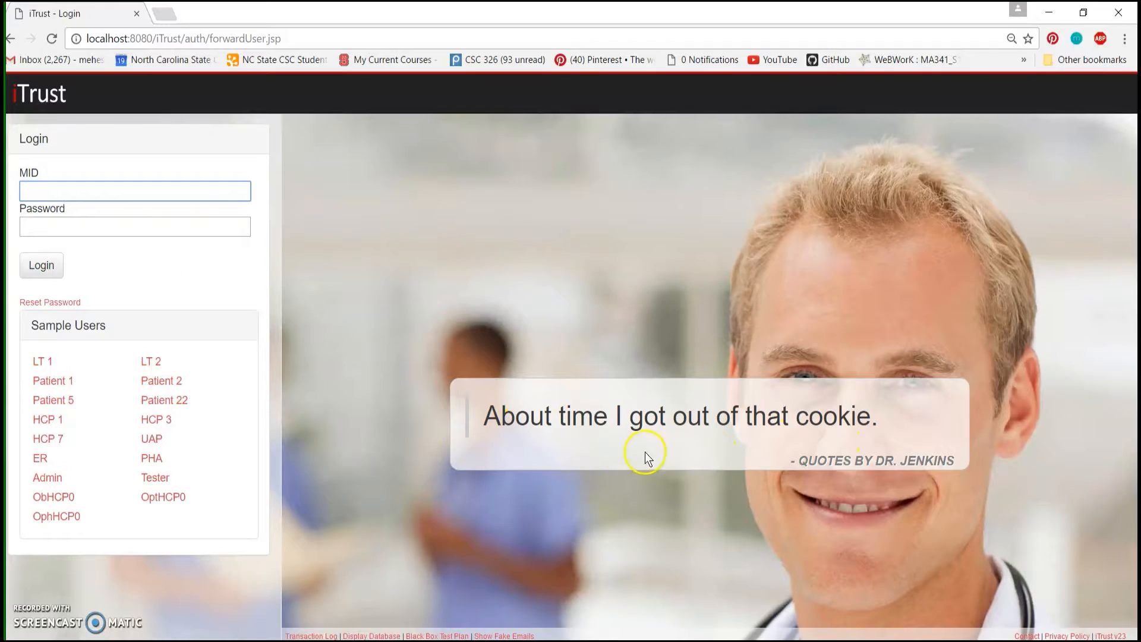
{"action": "left_click", "coordinate": [156, 420]}
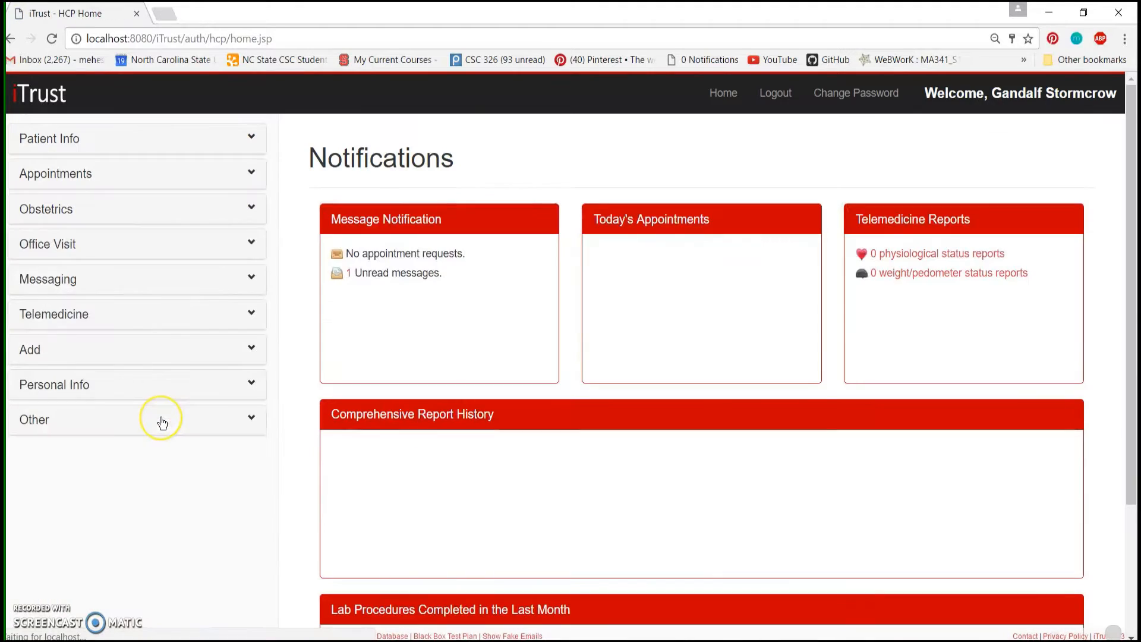
{"action": "left_click", "coordinate": [91, 219]}
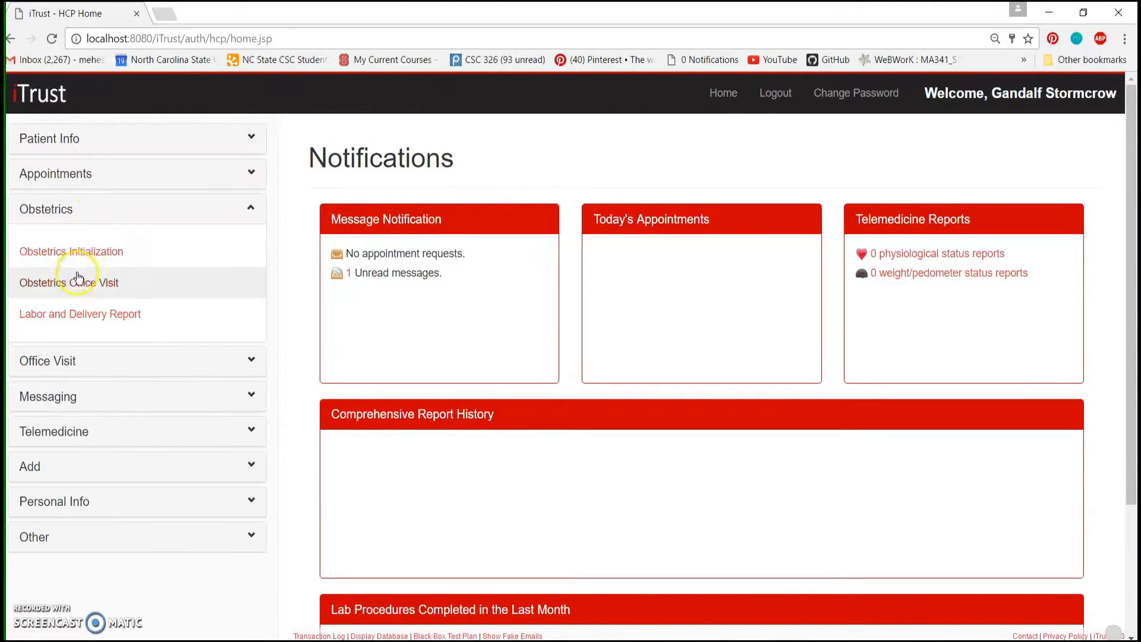
{"action": "left_click", "coordinate": [71, 313]}
Search for the patient with "ra" and select the matching patient for the report
{"action": "left_click", "coordinate": [376, 206]}
{"action": "type", "text": "ra"}
{"action": "left_click", "coordinate": [369, 276]}
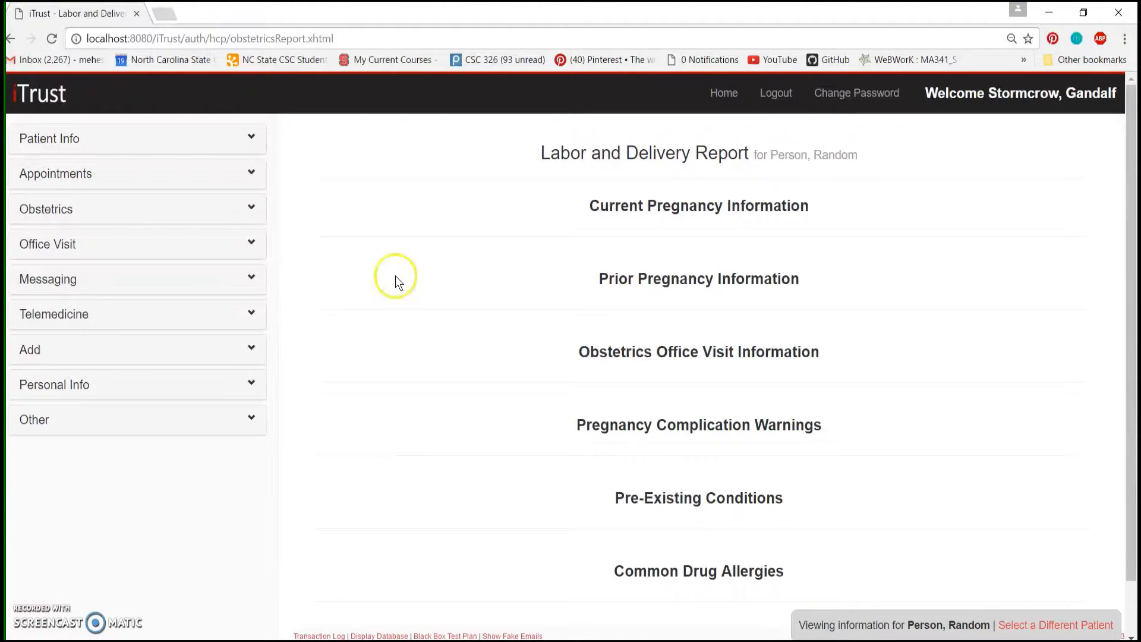
Show all sections of the Labor and Delivery Report and review them from pregnancy information to common drug allergies
{"action": "scroll", "coordinate": [792, 205], "scroll_direction": "down", "scroll_amount": 1}
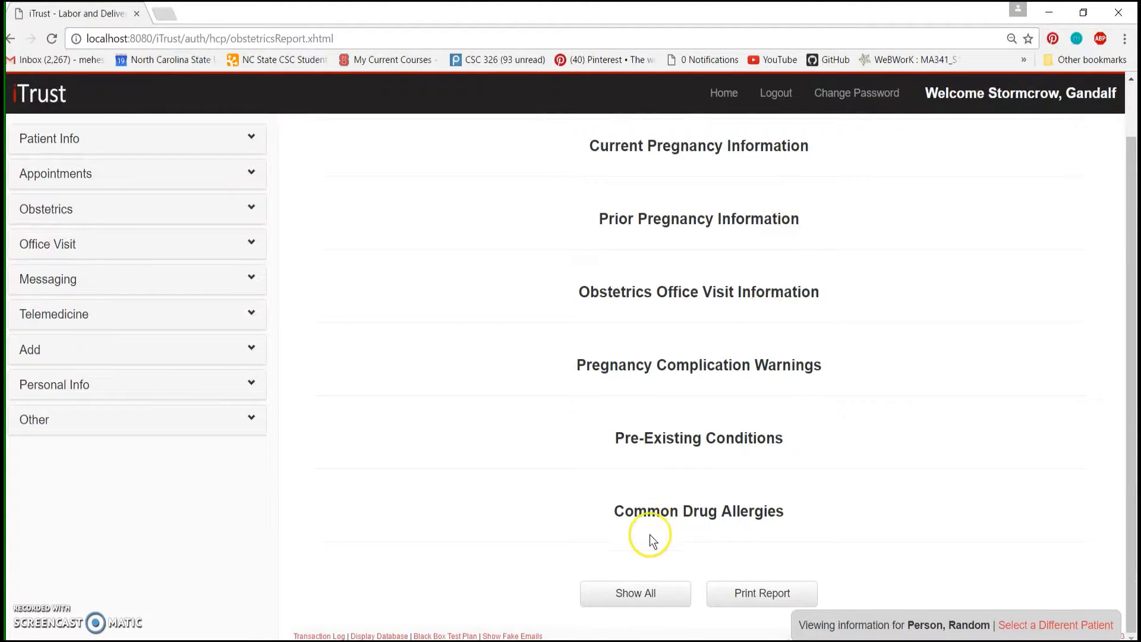
{"action": "left_click", "coordinate": [654, 592]}
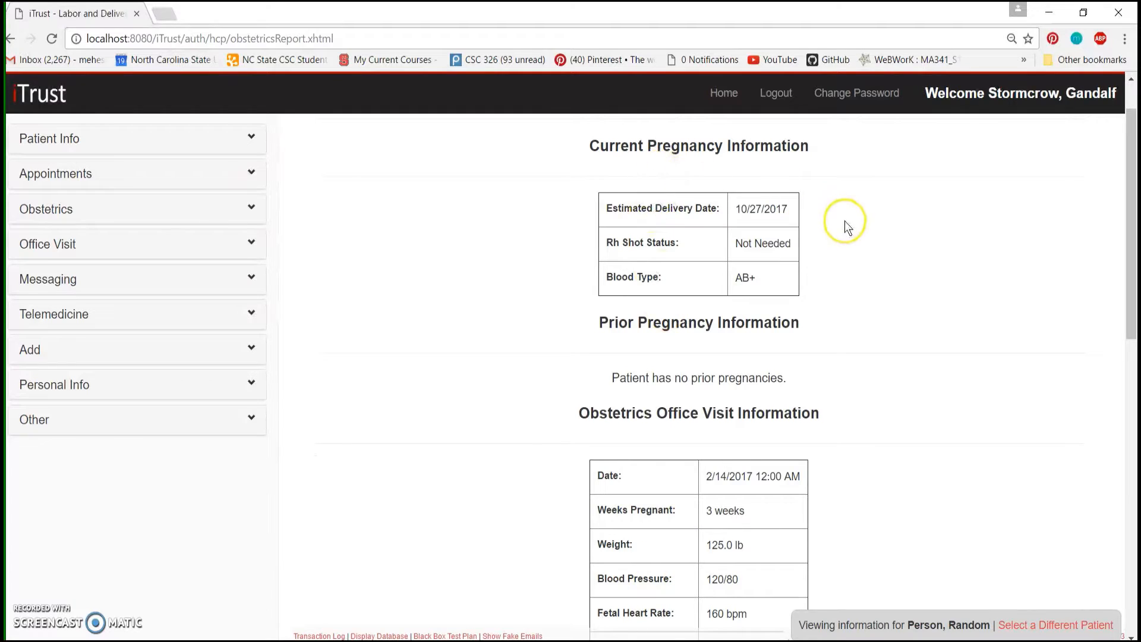
{"action": "scroll", "coordinate": [844, 220], "scroll_direction": "down", "scroll_amount": 12}
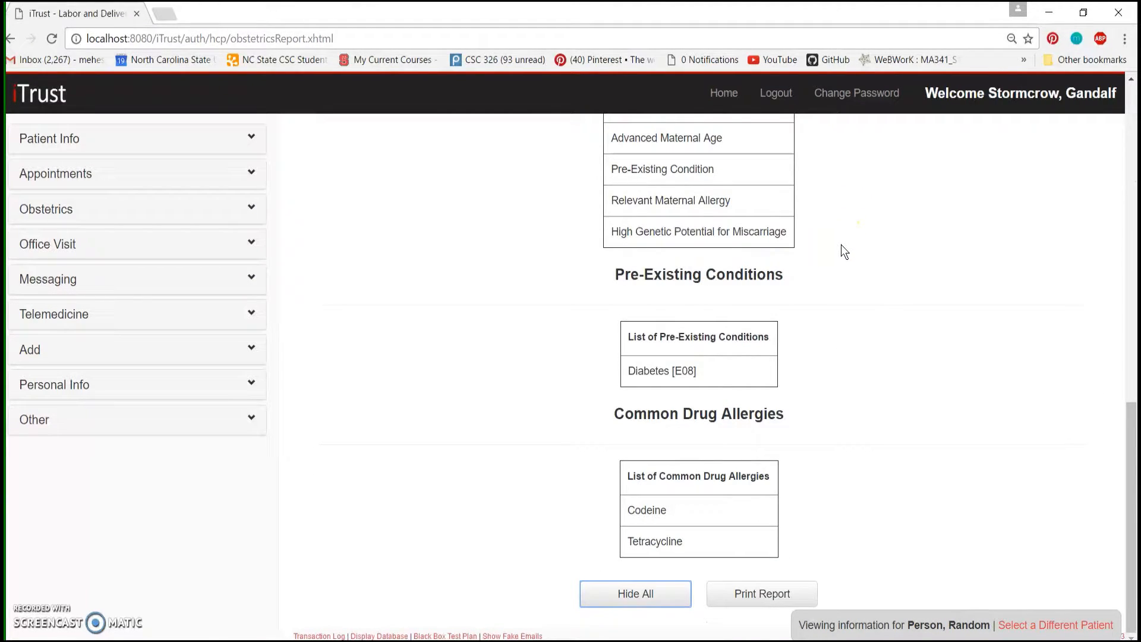
{"action": "scroll", "coordinate": [848, 254], "scroll_direction": "up", "scroll_amount": 1}
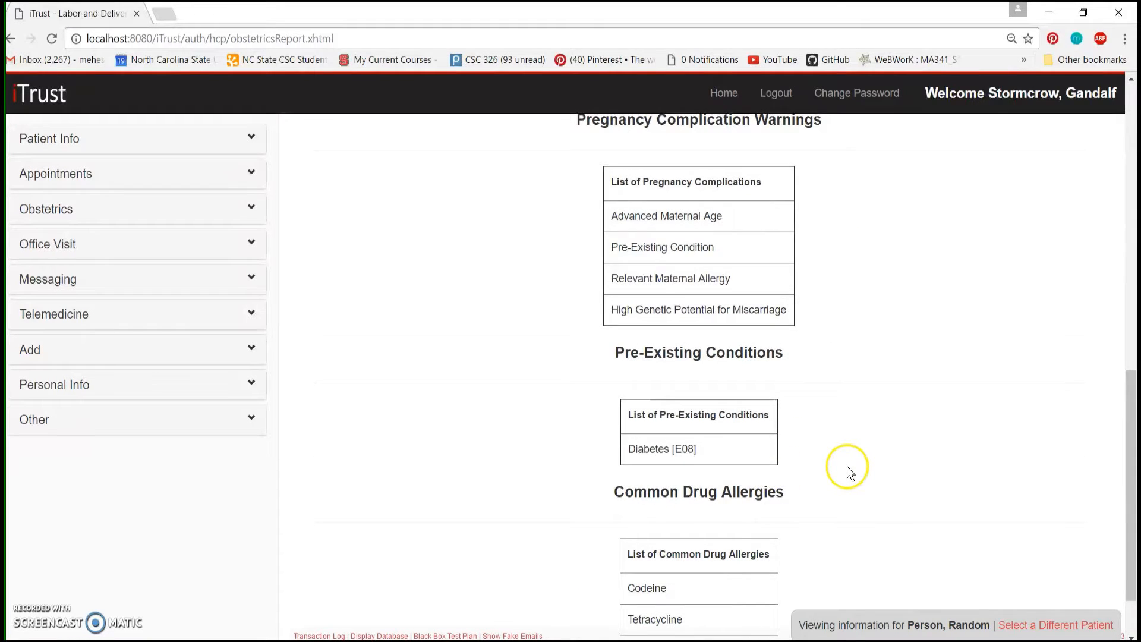
{"action": "scroll", "coordinate": [847, 464], "scroll_direction": "up", "scroll_amount": 10}
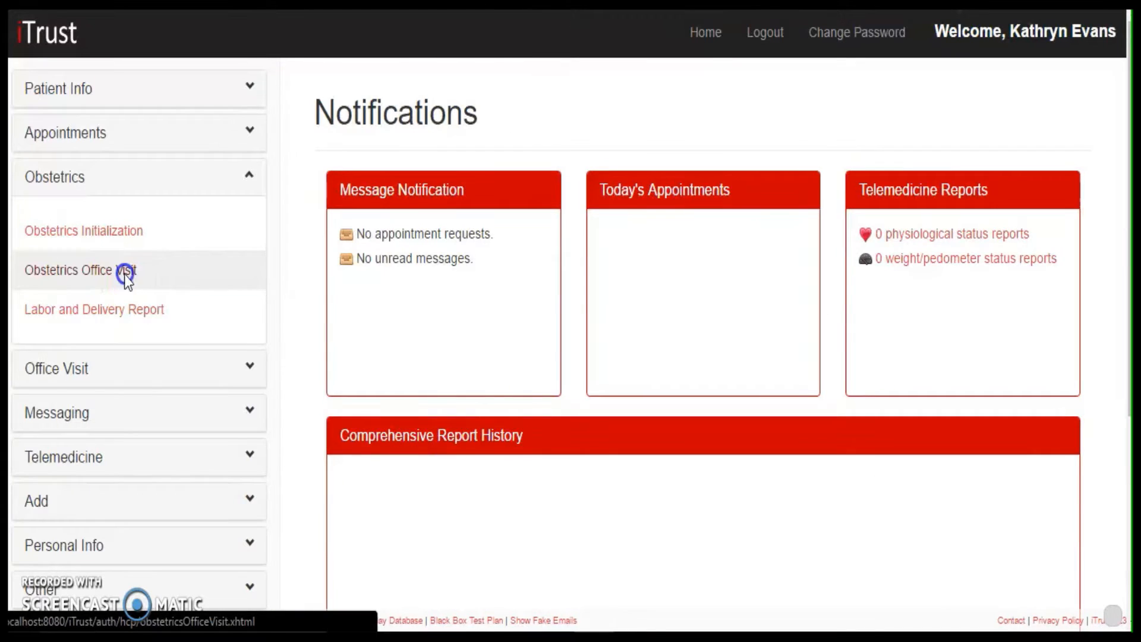
Open the obstetrics office visits page and find and select the patient
{"action": "left_click", "coordinate": [124, 275]}
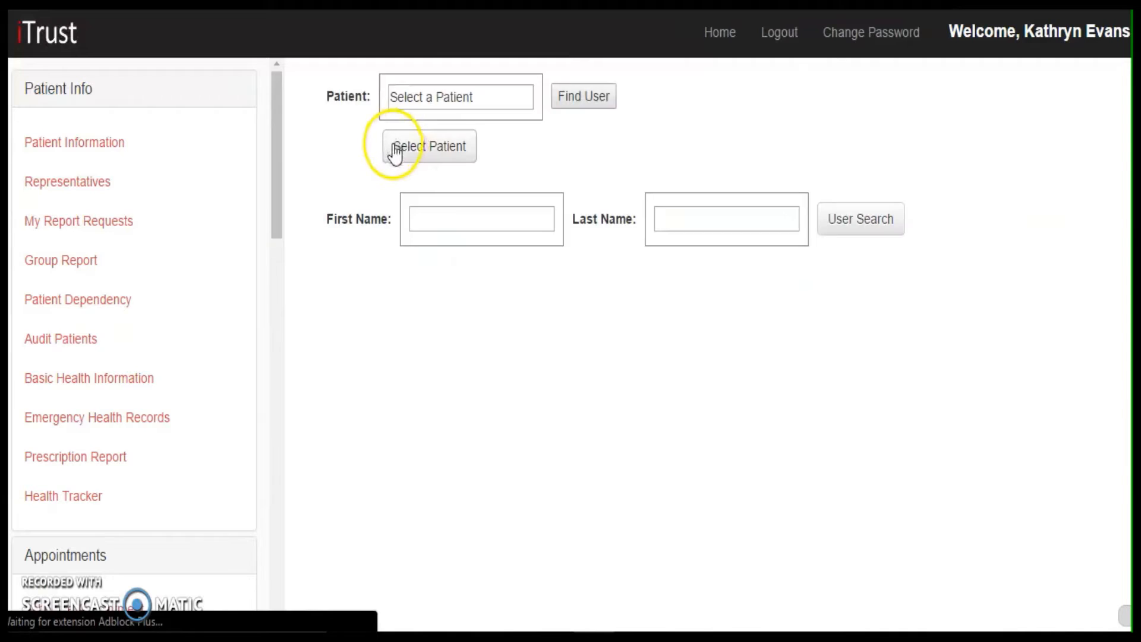
{"action": "left_click", "coordinate": [400, 170]}
{"action": "type", "text": "1"}
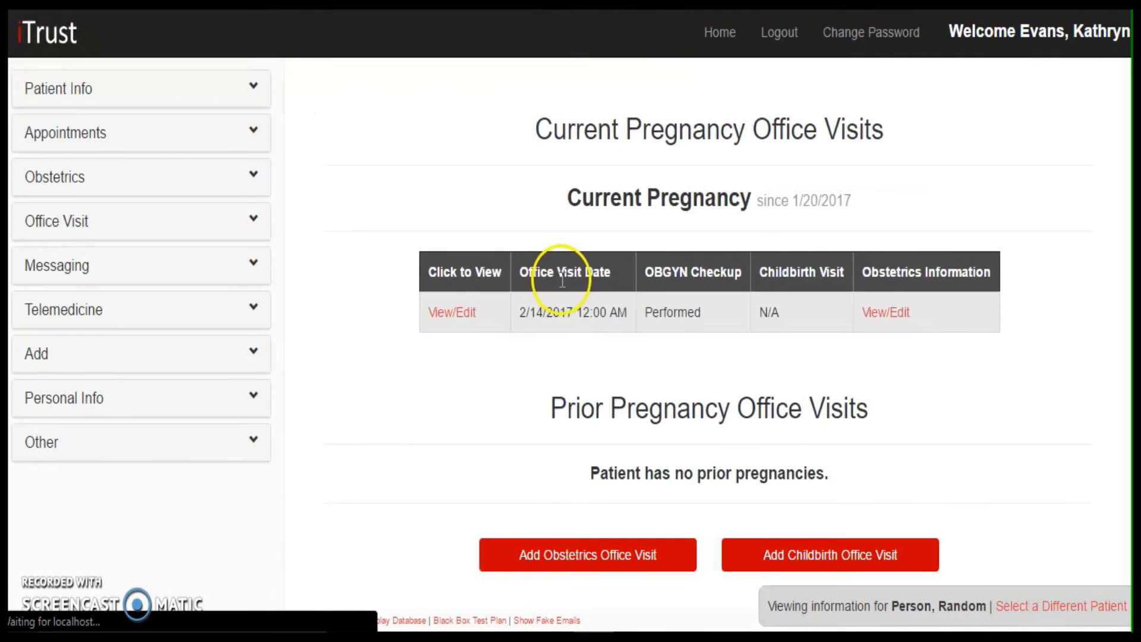
Create a childbirth office visit with preferred delivery type Vaginal Delivery Vacuum Assist, marked as a scheduled childbirth
{"action": "left_click", "coordinate": [839, 550]}
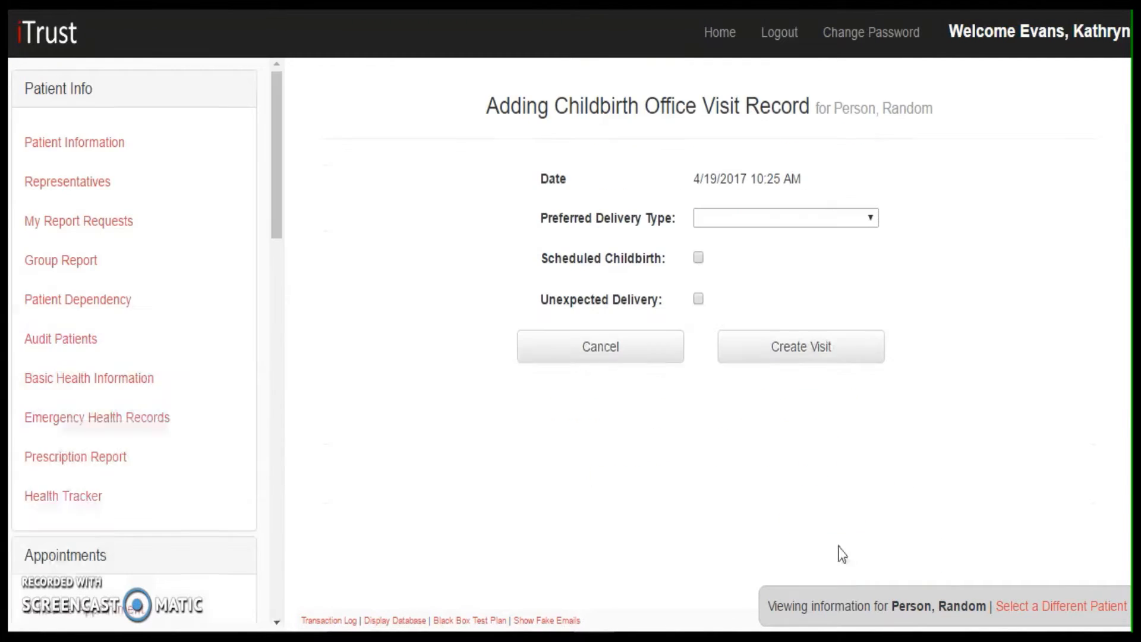
{"action": "left_click", "coordinate": [720, 219]}
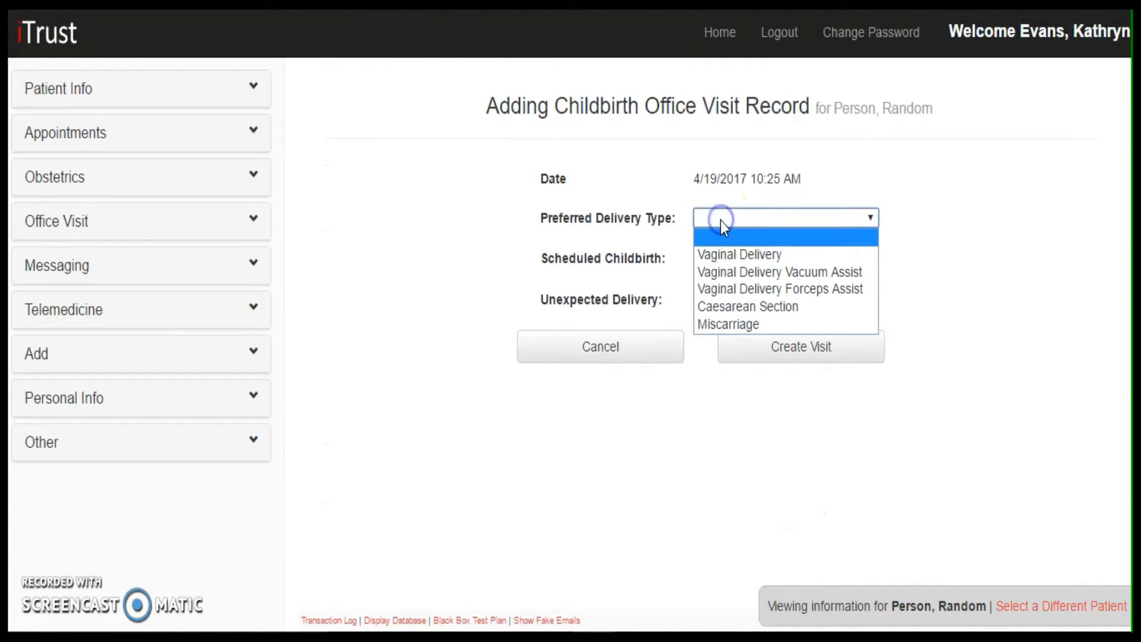
{"action": "left_click", "coordinate": [786, 273]}
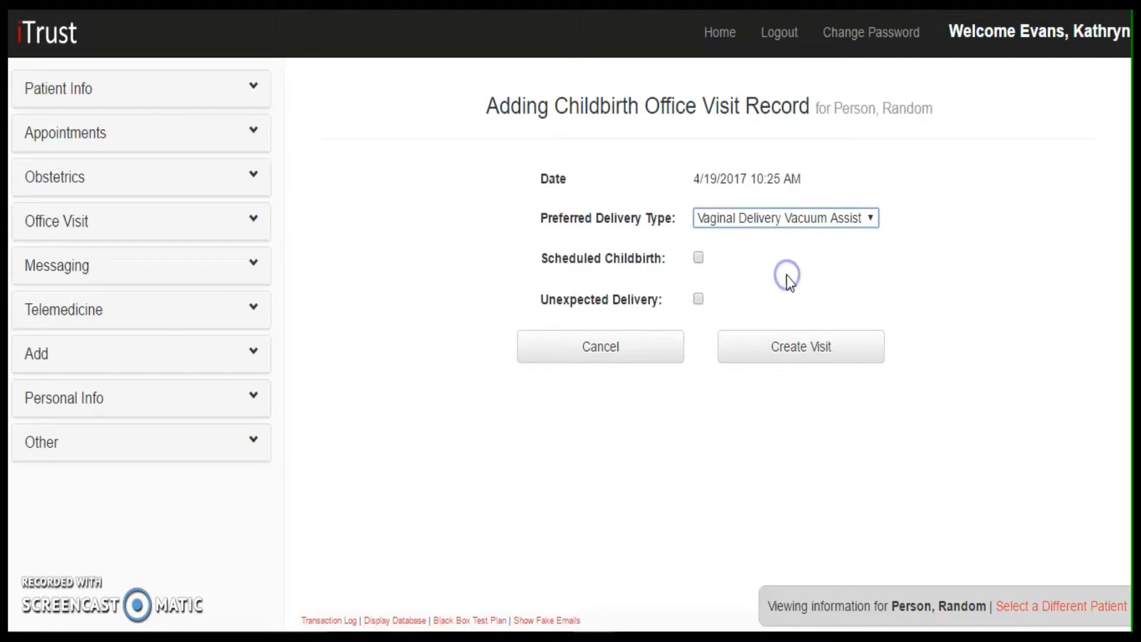
{"action": "left_click", "coordinate": [698, 259]}
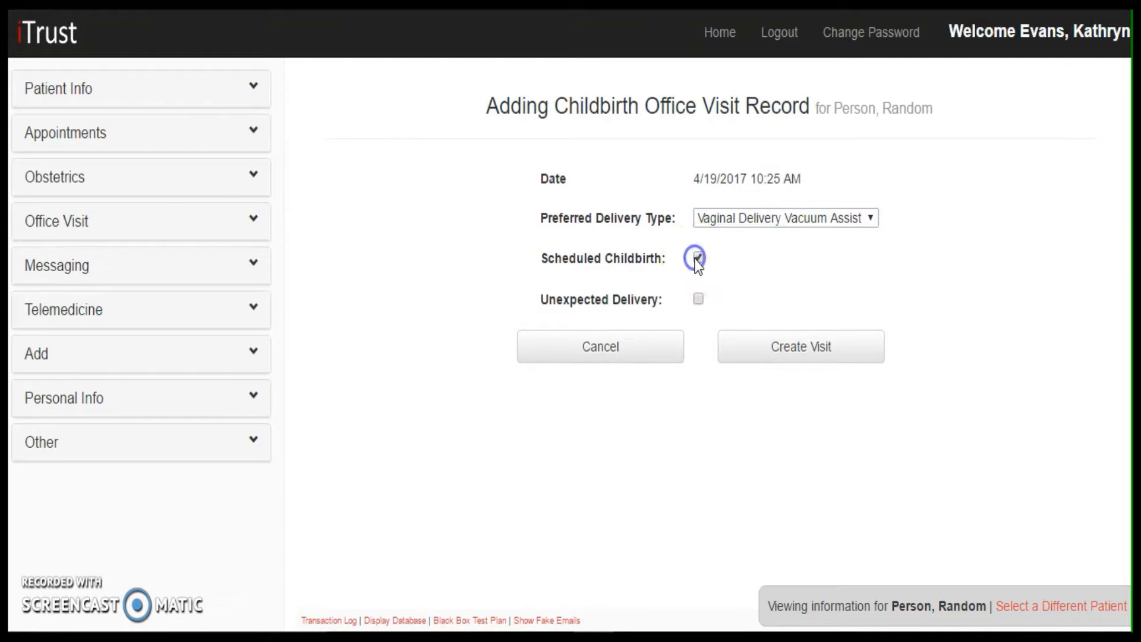
{"action": "left_click", "coordinate": [786, 346]}
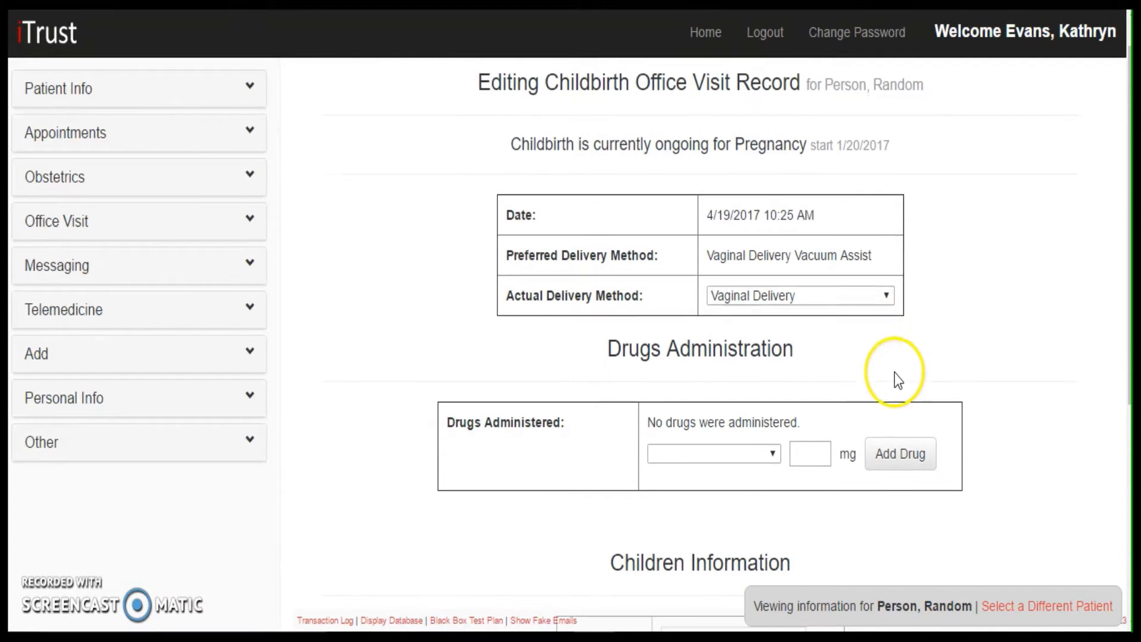
Set the childbirth visit's actual delivery method to Caesarean Section
{"action": "left_click", "coordinate": [851, 296]}
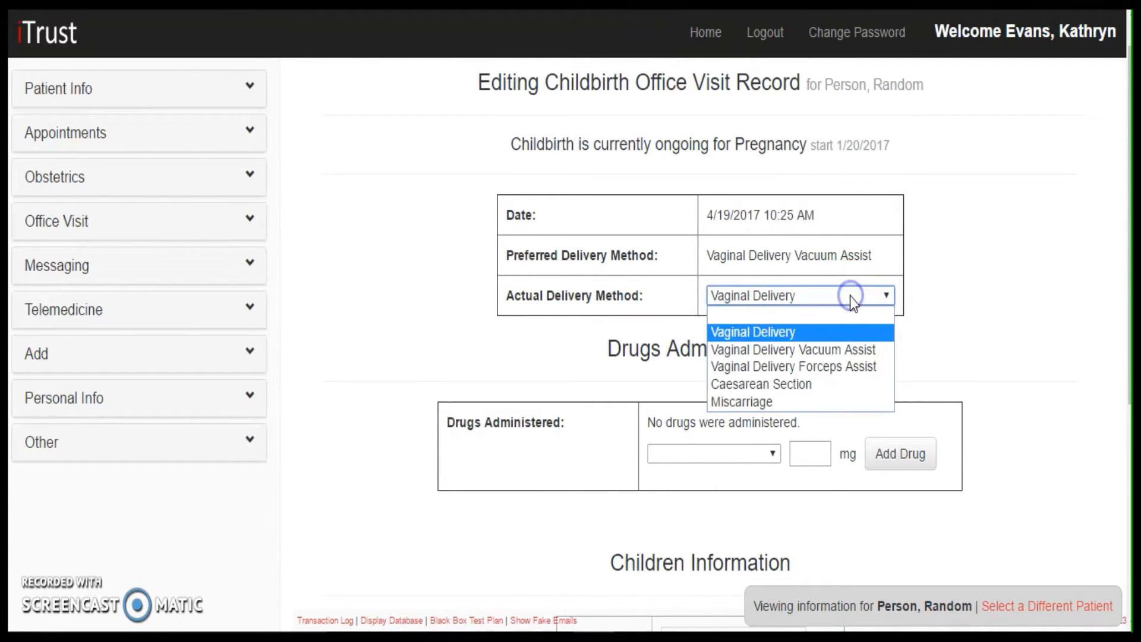
{"action": "left_click", "coordinate": [828, 387]}
Add an Rh Shot of 100 mg to the drugs administered during the childbirth
{"action": "scroll", "coordinate": [910, 386], "scroll_direction": "down", "scroll_amount": 2}
{"action": "left_click", "coordinate": [755, 325]}
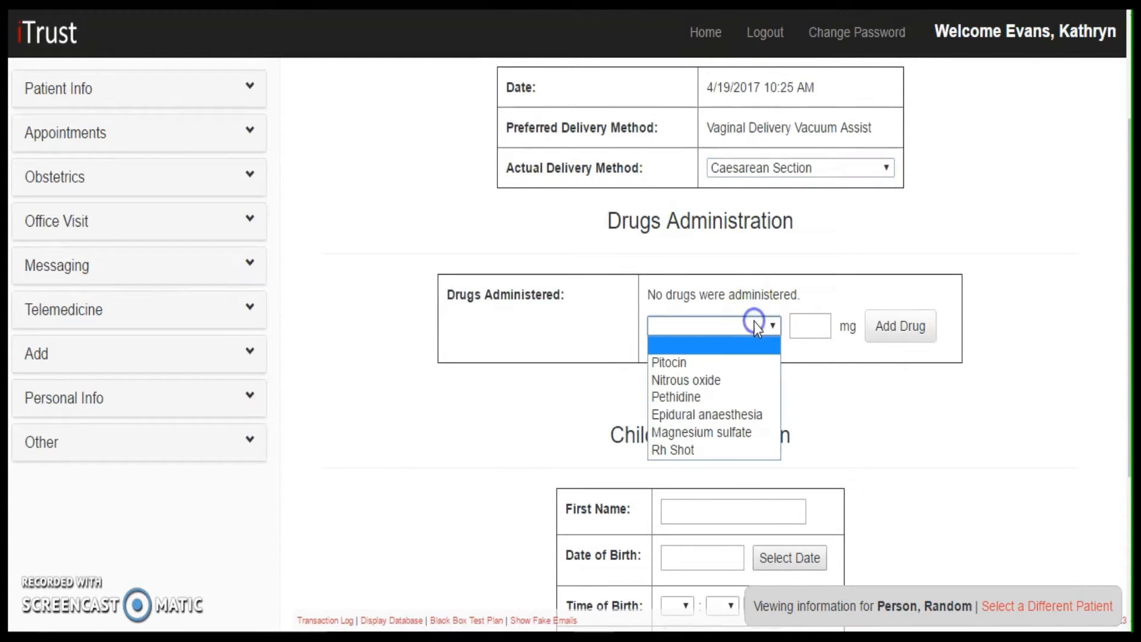
{"action": "left_click", "coordinate": [726, 450]}
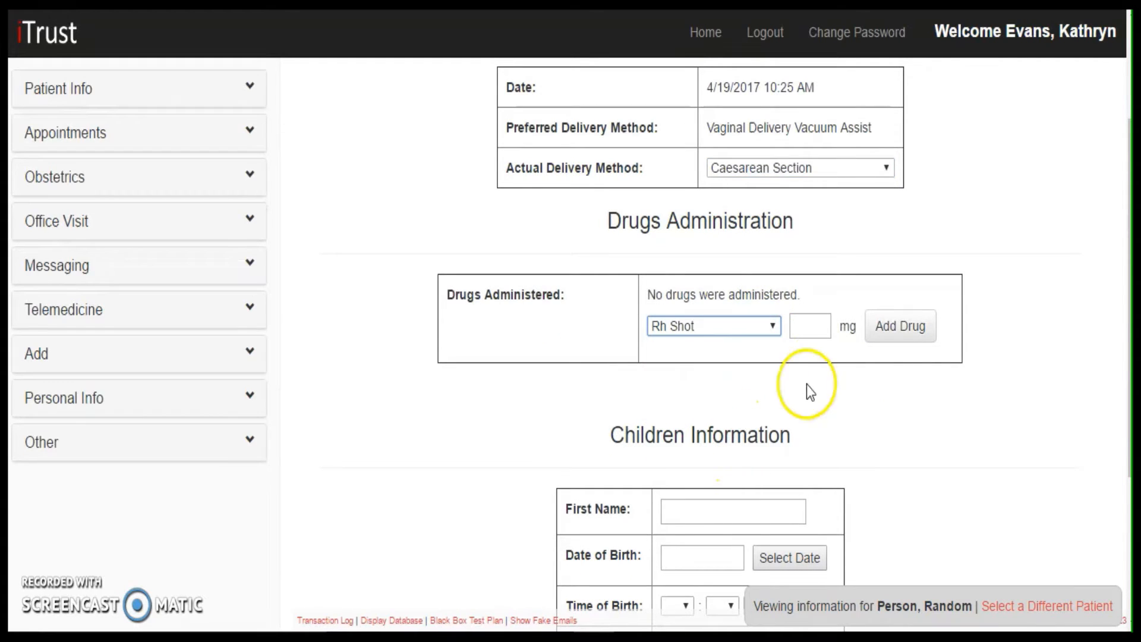
{"action": "left_click", "coordinate": [807, 330]}
{"action": "type", "text": "100"}
{"action": "left_click", "coordinate": [890, 344]}
{"action": "left_click", "coordinate": [888, 336]}
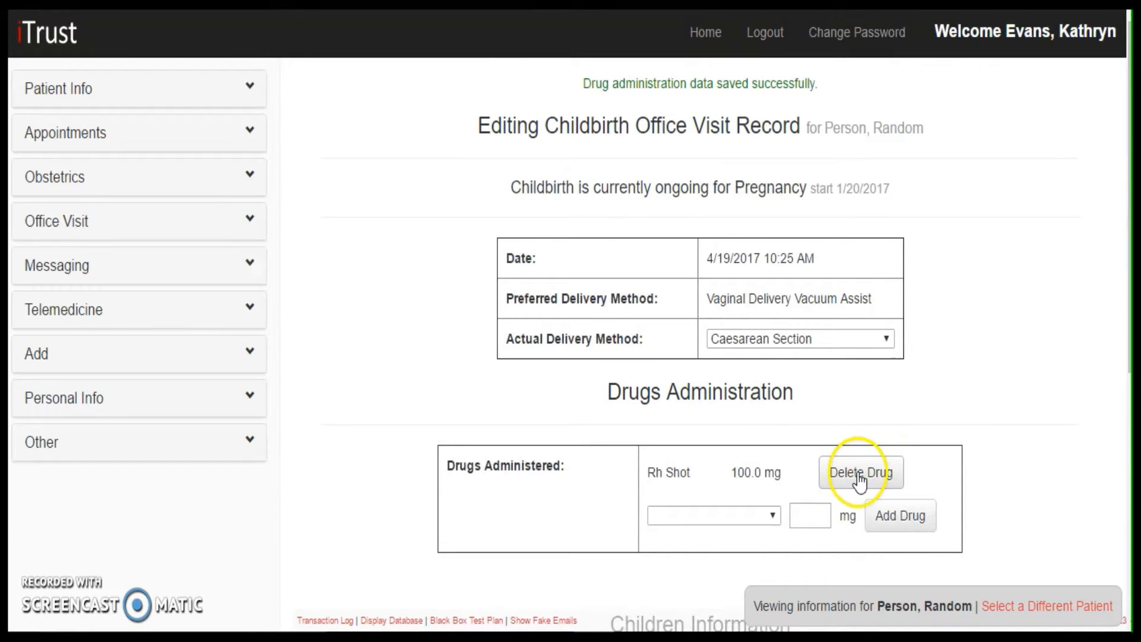
Enter the newborn's first name and pick the date of birth in the children information form
{"action": "scroll", "coordinate": [890, 475], "scroll_direction": "down", "scroll_amount": 6}
{"action": "left_click", "coordinate": [741, 331]}
{"action": "type", "text": "Santo"}
{"action": "left_click", "coordinate": [715, 383]}
{"action": "left_click", "coordinate": [682, 374]}
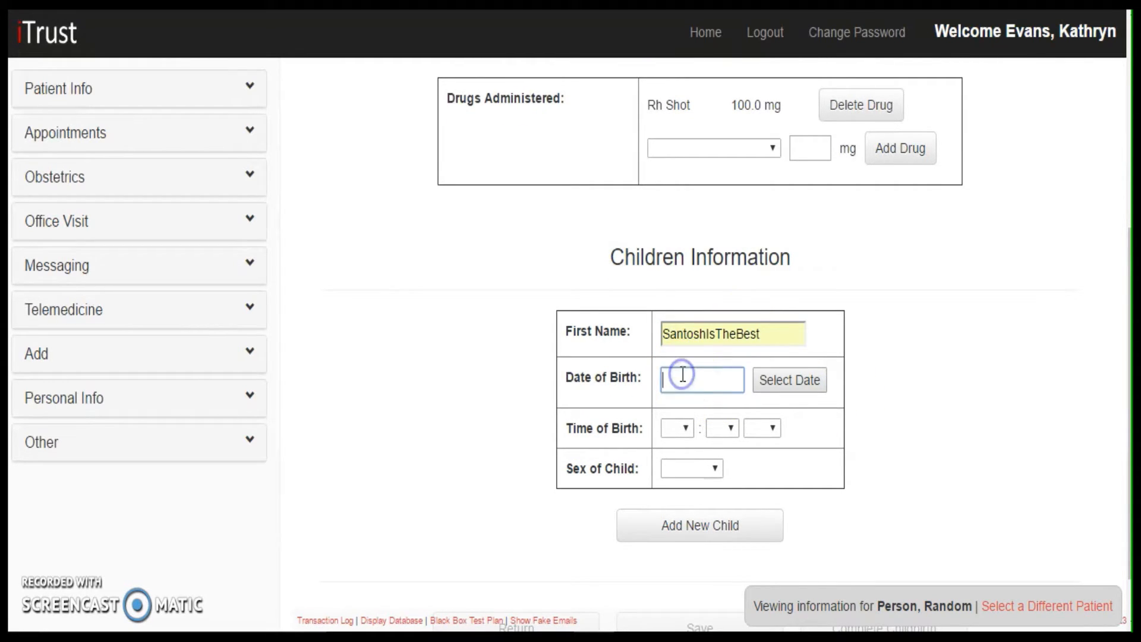
{"action": "left_click", "coordinate": [794, 397]}
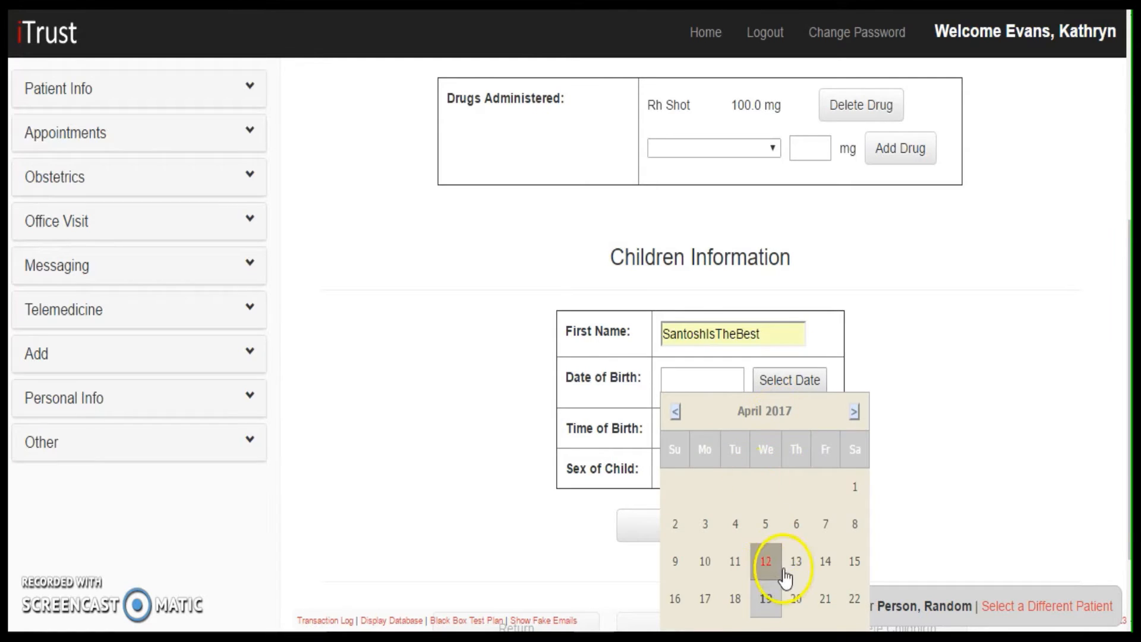
{"action": "left_click", "coordinate": [795, 599]}
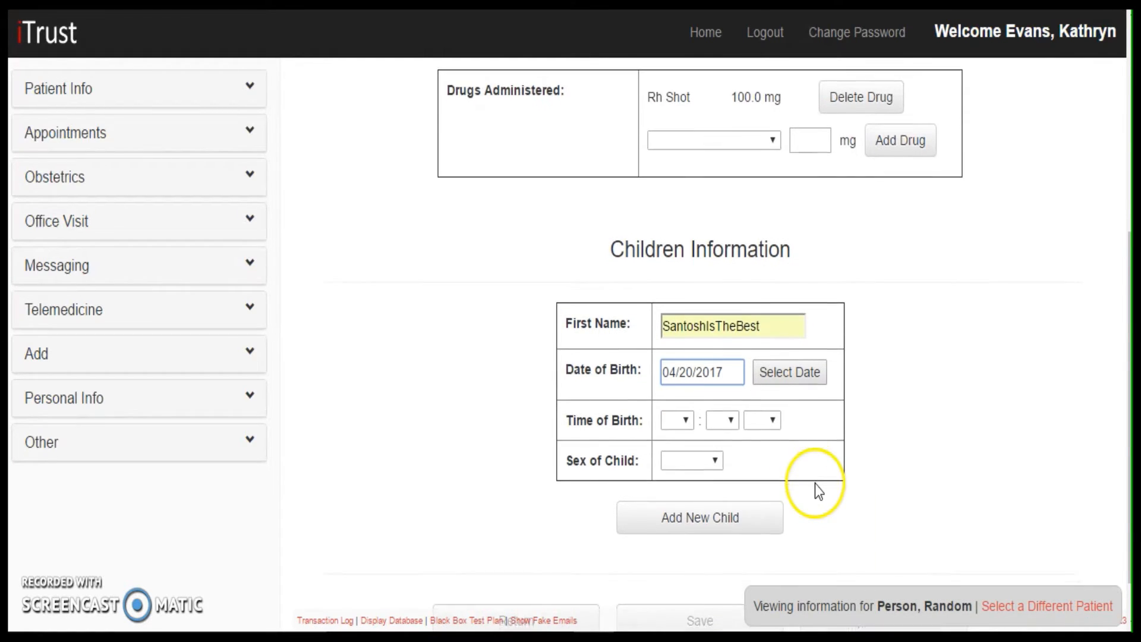
Set the newborn's time of birth to 4:20 PM and the sex to Male, and add the child to the visit
{"action": "scroll", "coordinate": [814, 484], "scroll_direction": "down", "scroll_amount": 1}
{"action": "left_click", "coordinate": [679, 365]}
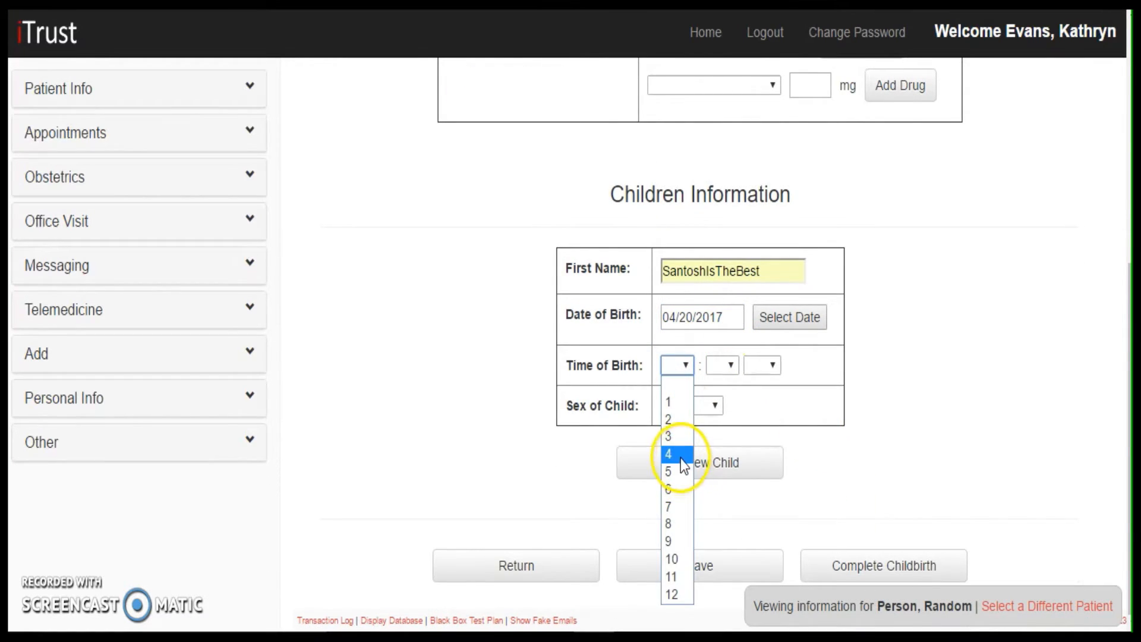
{"action": "left_click", "coordinate": [681, 450]}
{"action": "left_click", "coordinate": [732, 368]}
{"action": "scroll", "coordinate": [721, 327], "scroll_direction": "down", "scroll_amount": 2}
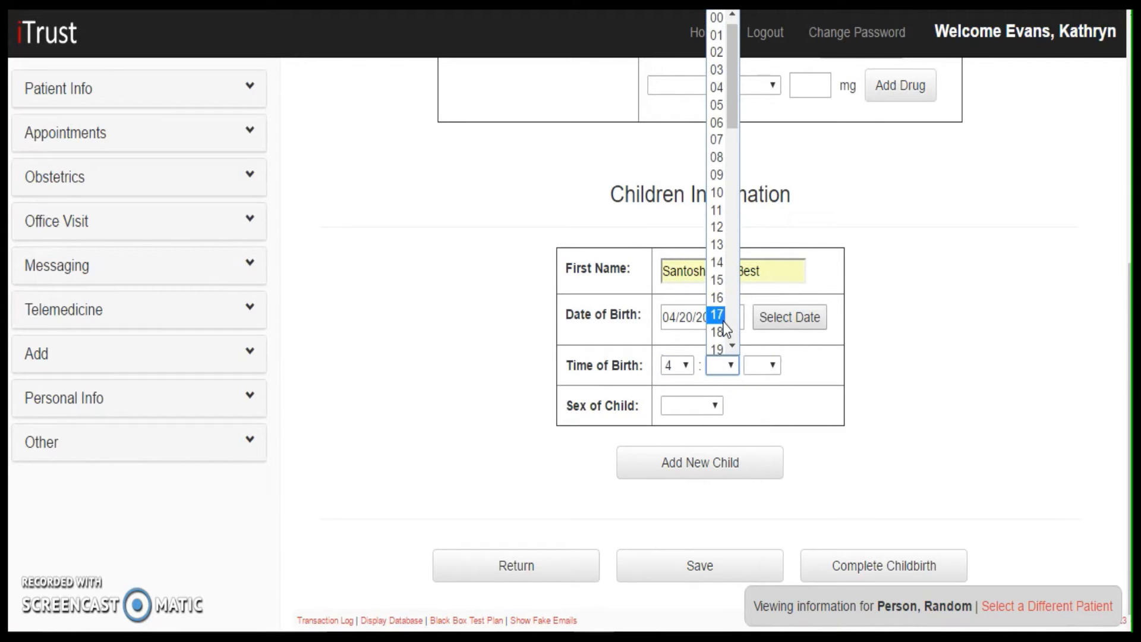
{"action": "left_click", "coordinate": [717, 261]}
{"action": "left_click", "coordinate": [771, 367]}
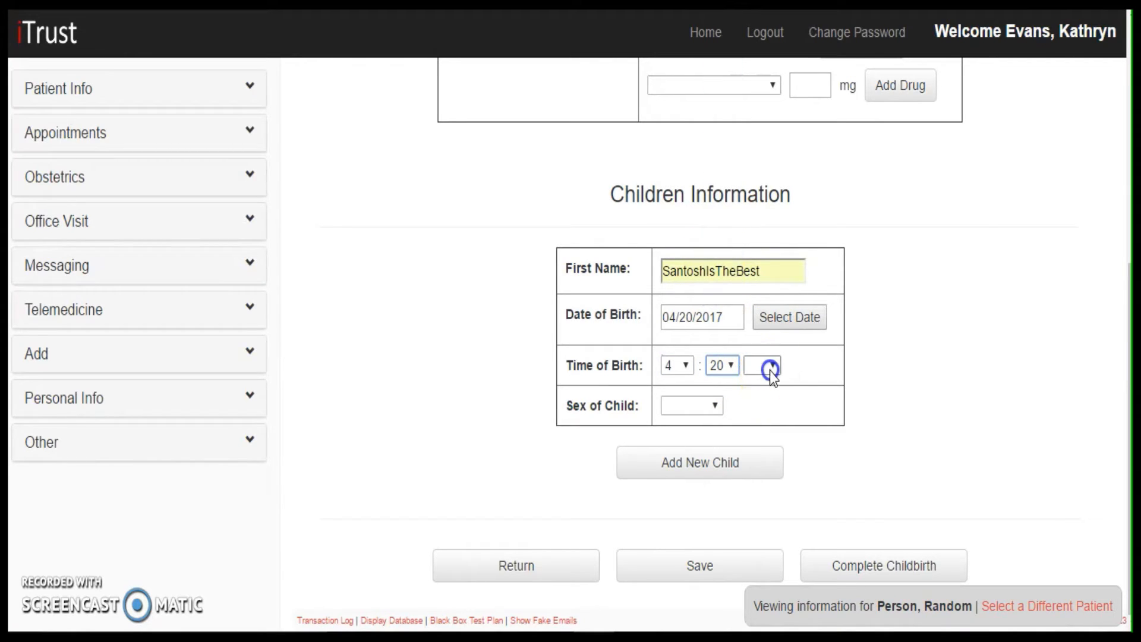
{"action": "left_click", "coordinate": [769, 422]}
{"action": "left_click", "coordinate": [701, 408]}
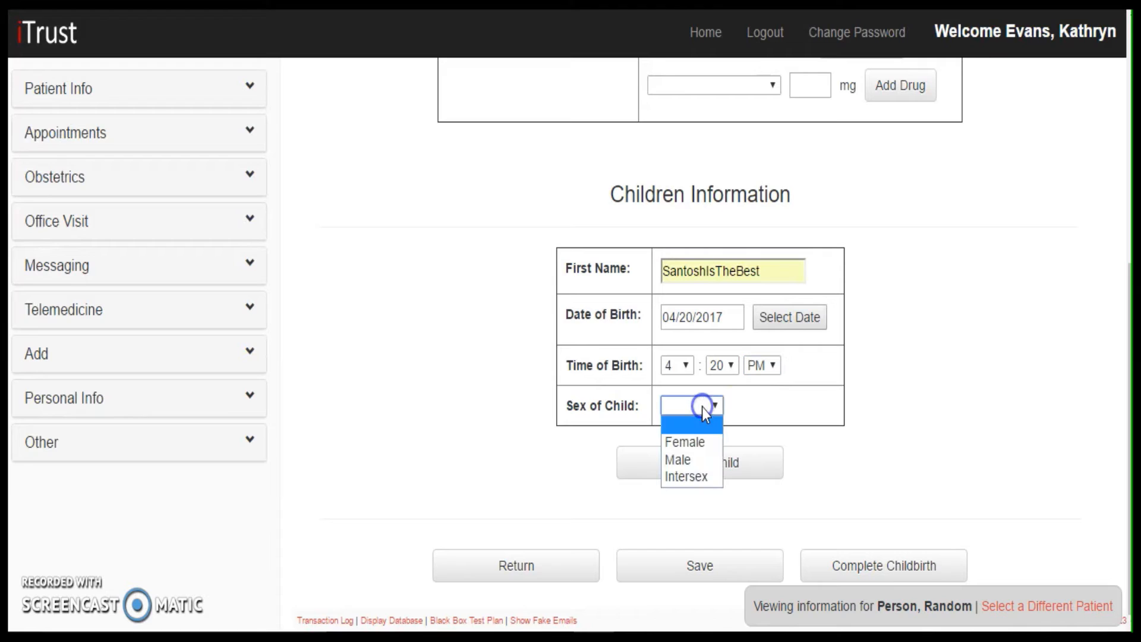
{"action": "left_click", "coordinate": [696, 461]}
{"action": "left_click", "coordinate": [746, 469]}
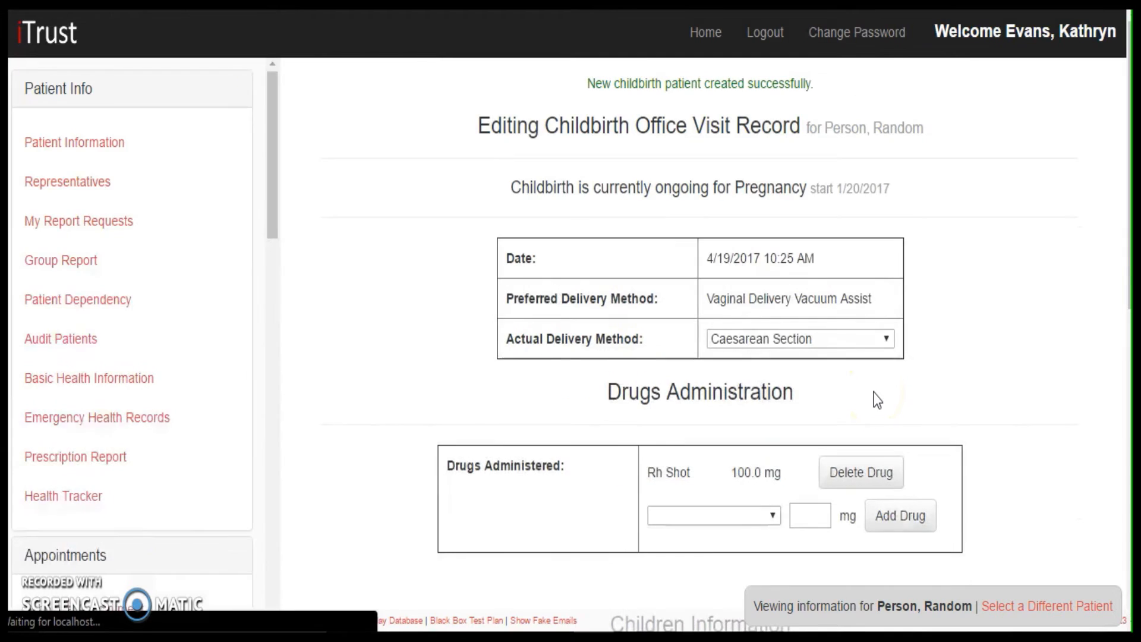
Check the added child's record and complete the childbirth
{"action": "scroll", "coordinate": [874, 392], "scroll_direction": "down", "scroll_amount": 2}
{"action": "scroll", "coordinate": [876, 398], "scroll_direction": "down", "scroll_amount": 5}
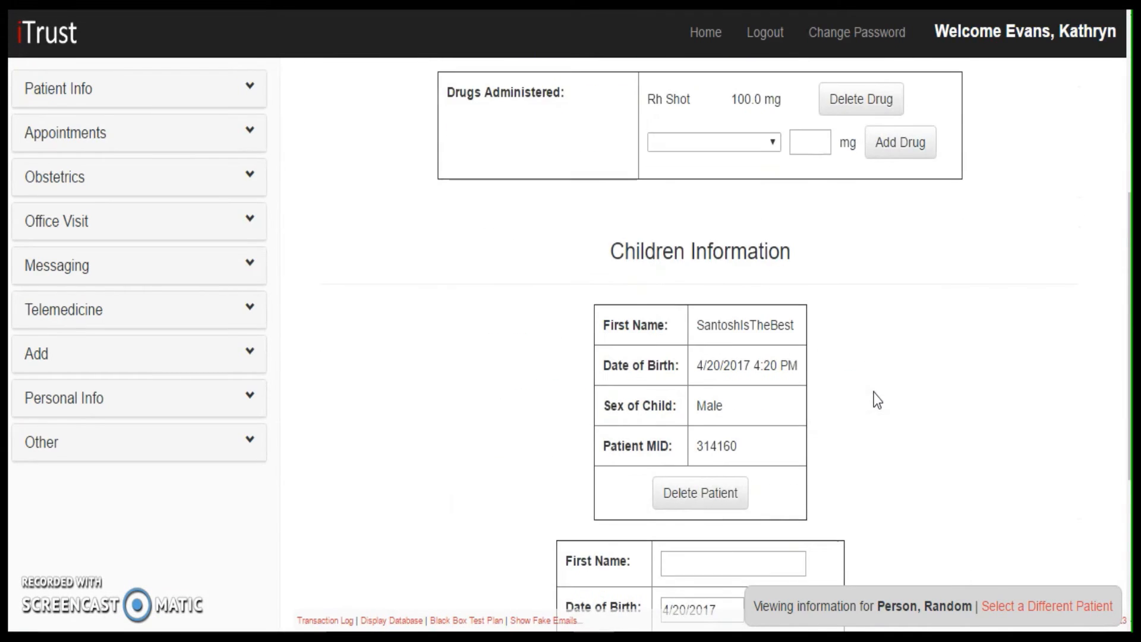
{"action": "scroll", "coordinate": [792, 282], "scroll_direction": "down", "scroll_amount": 4}
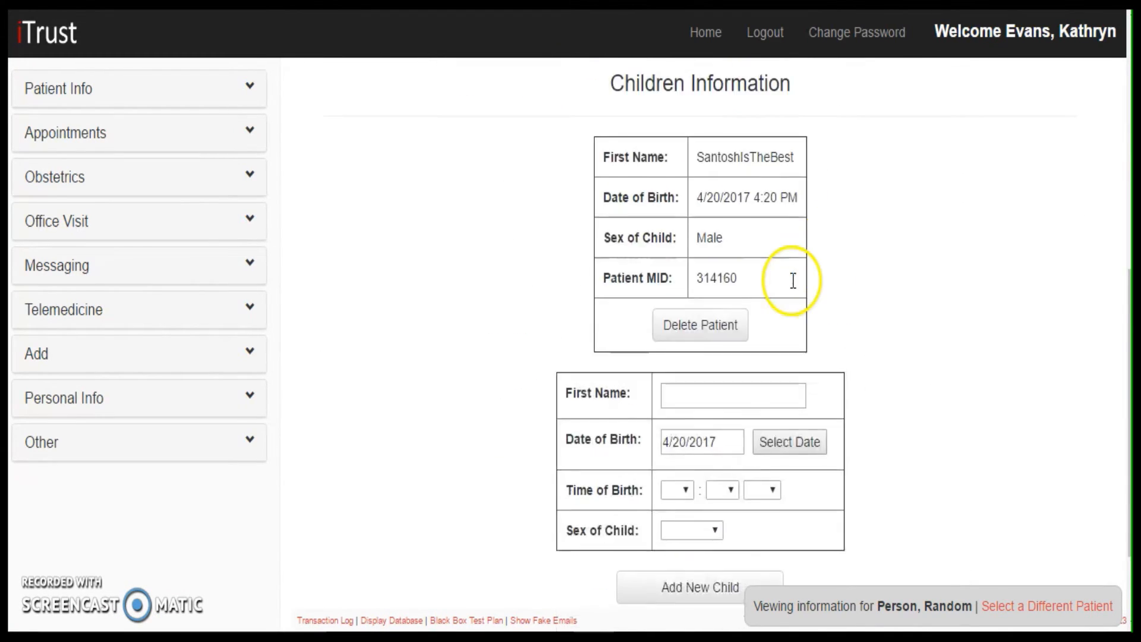
{"action": "scroll", "coordinate": [861, 291], "scroll_direction": "down", "scroll_amount": 1}
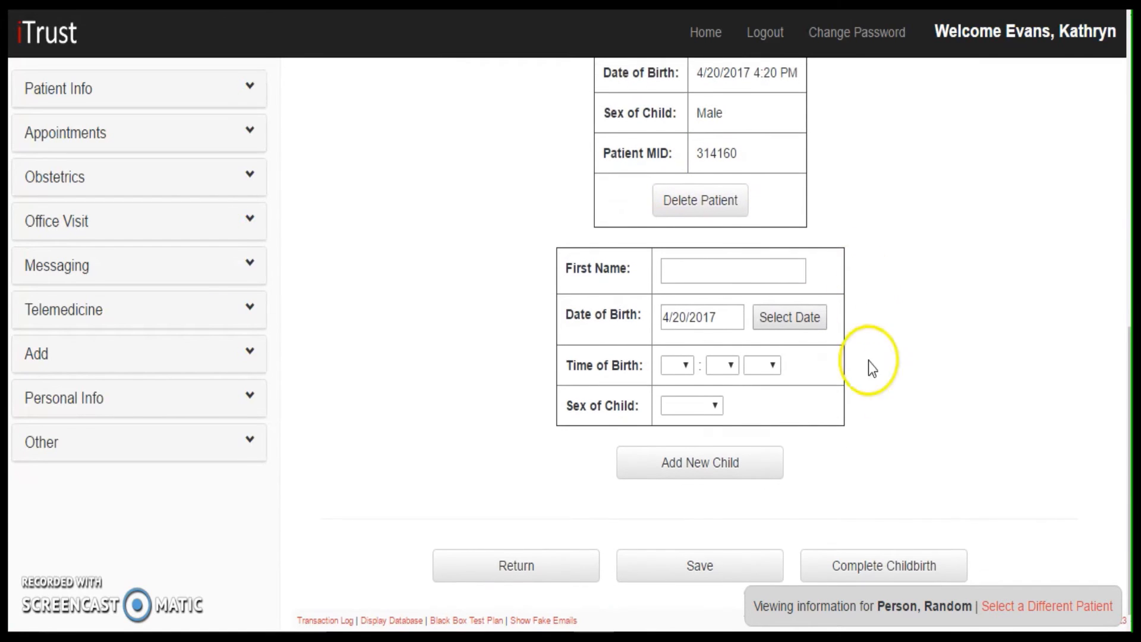
{"action": "left_click", "coordinate": [886, 550]}
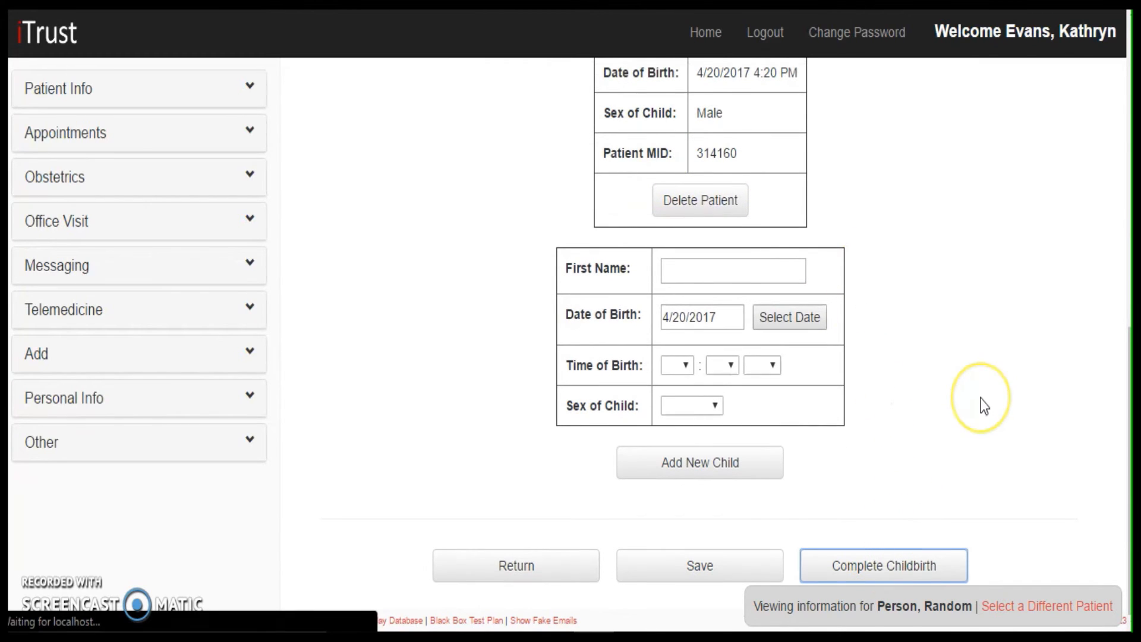
Return to the office visit view and review its childbirth information, including completion status, delivery types, and drug and child records
{"action": "scroll", "coordinate": [945, 431], "scroll_direction": "down", "scroll_amount": 9}
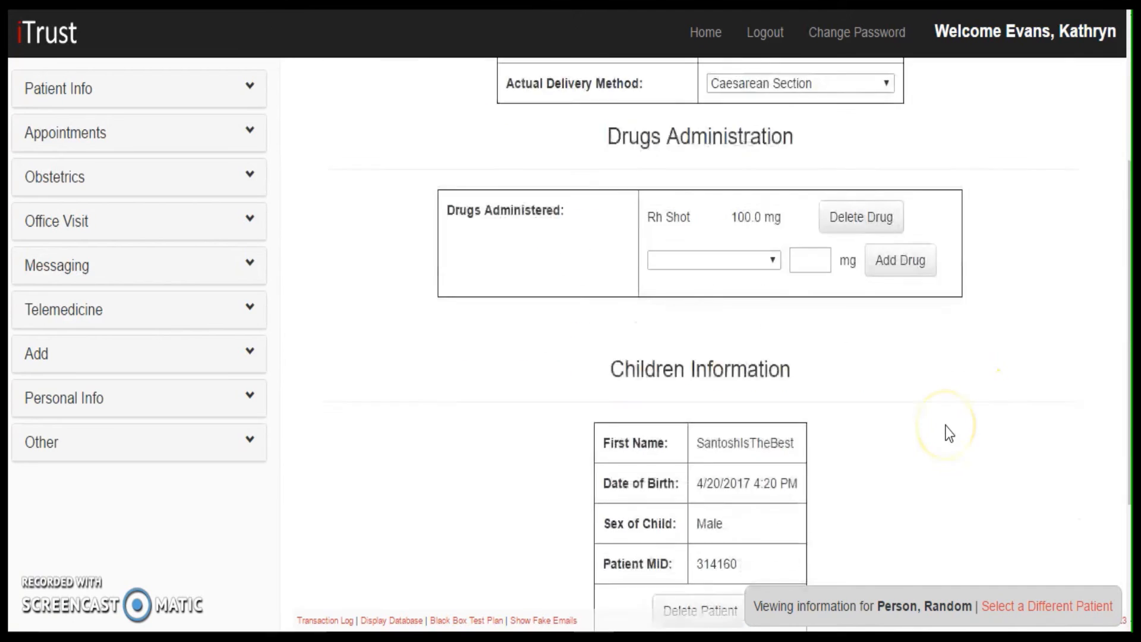
{"action": "left_click", "coordinate": [594, 570]}
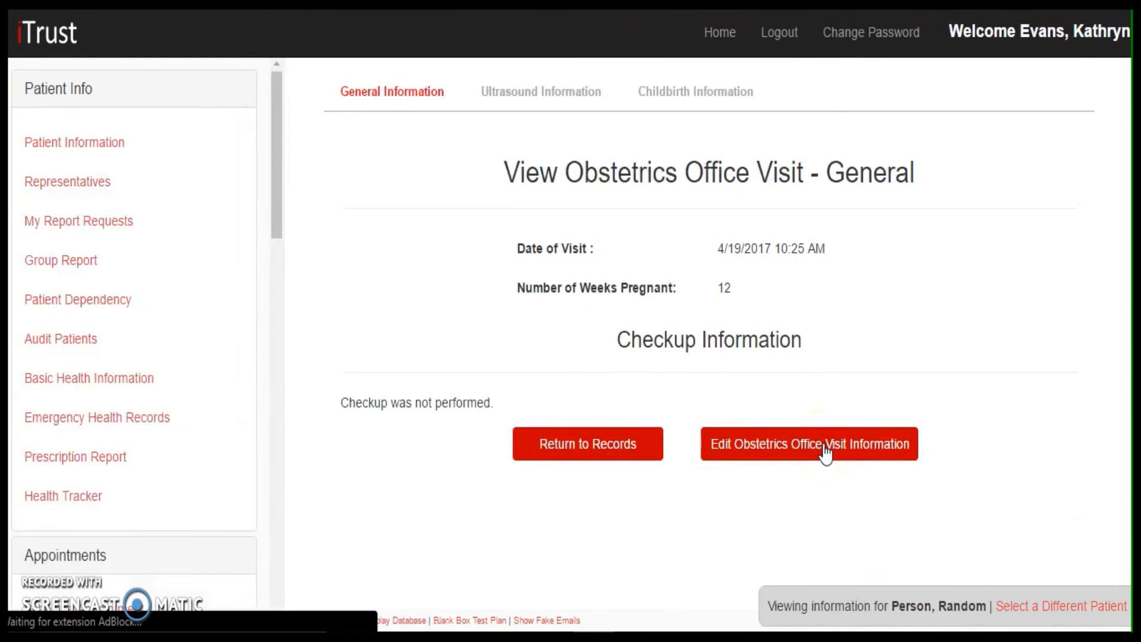
{"action": "left_click", "coordinate": [735, 112]}
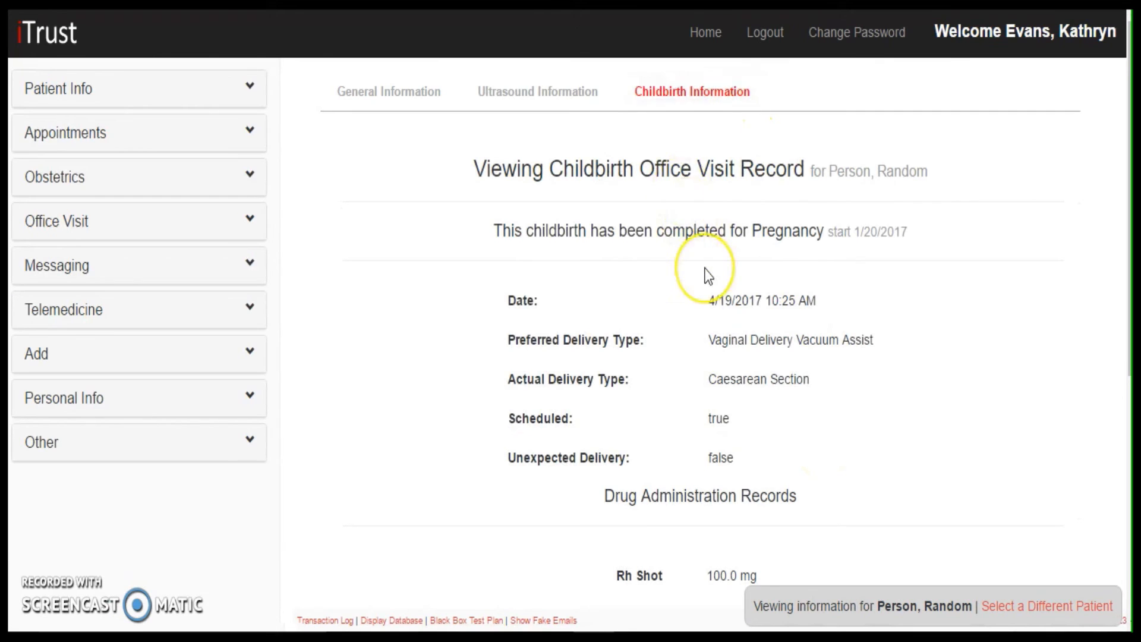
{"action": "scroll", "coordinate": [706, 265], "scroll_direction": "down", "scroll_amount": 1}
{"action": "scroll", "coordinate": [706, 275], "scroll_direction": "down", "scroll_amount": 1}
{"action": "left_click", "coordinate": [549, 92]}
{"action": "left_click_drag", "start_coordinate": [550, 92], "coordinate": [917, 102]}
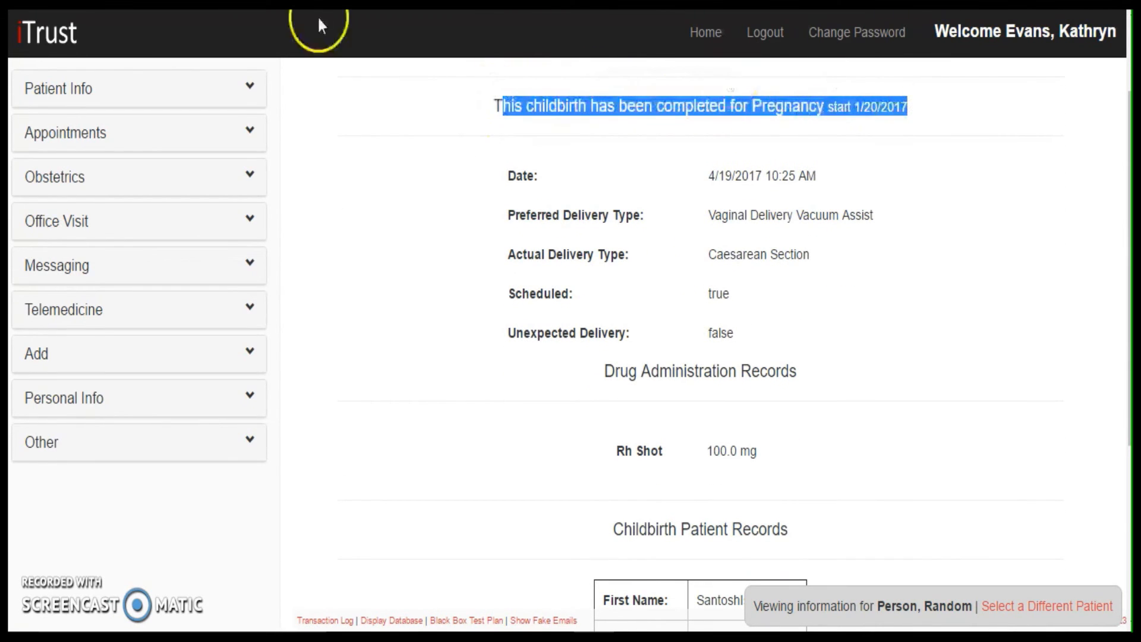